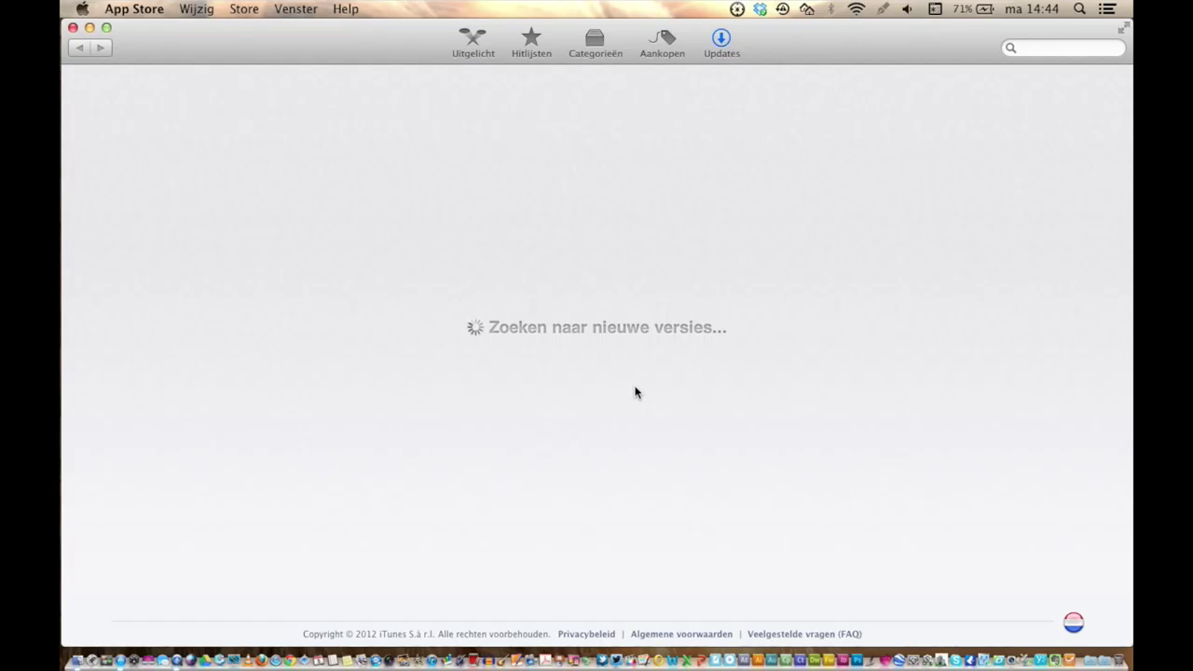
# View the App Store's Uitgelicht page, and switch to Systeemvoorkeuren to review the Algemeen settings
pyautogui.click(470, 37)
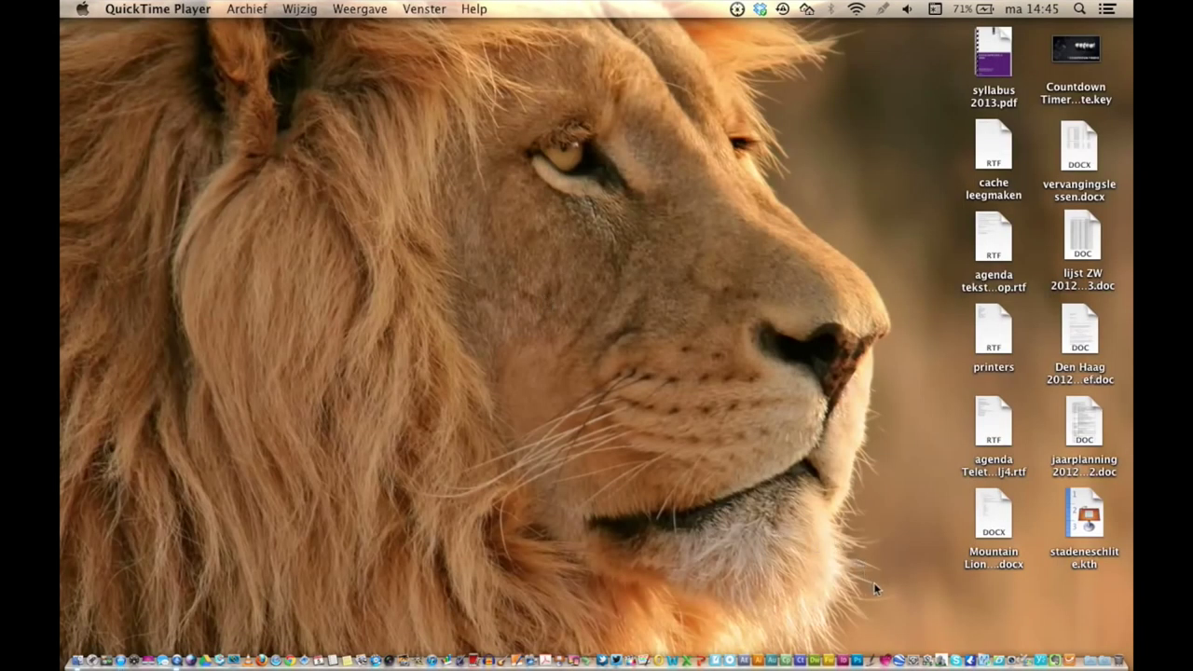
pyautogui.click(915, 663)
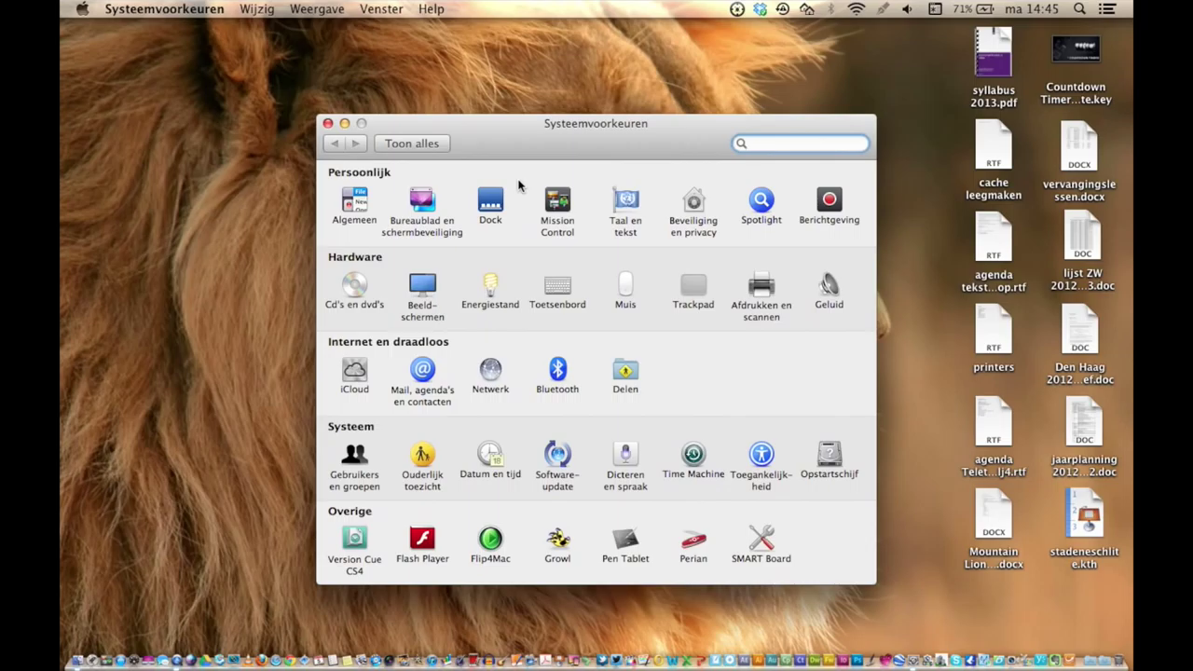
pyautogui.click(354, 204)
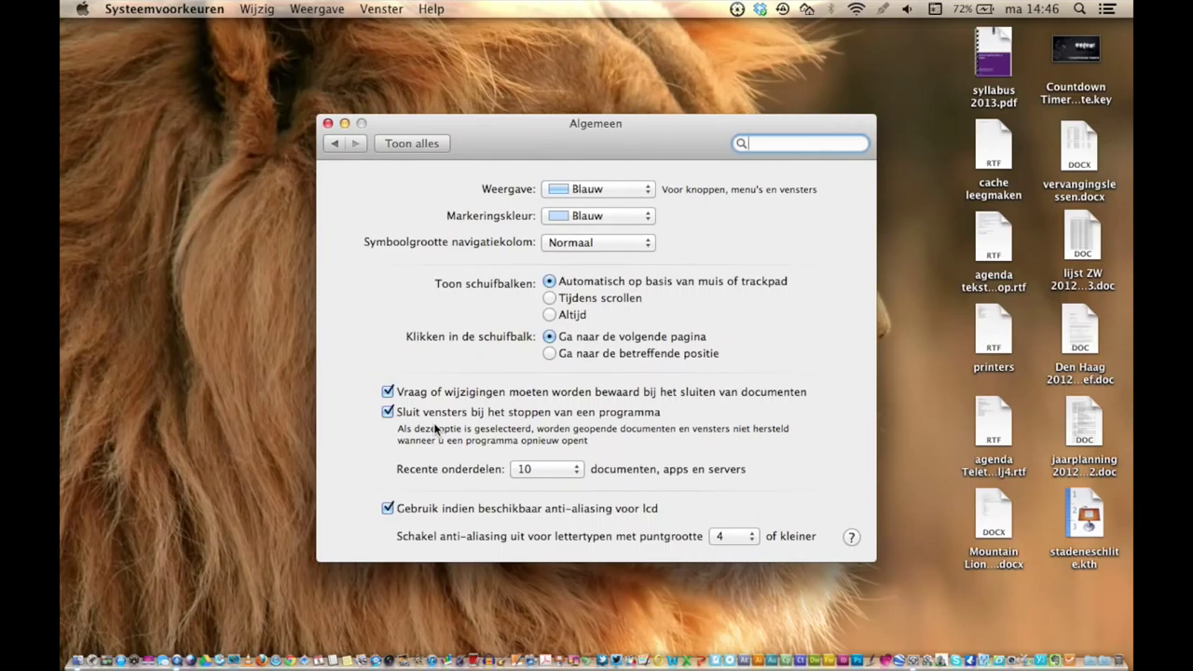
pyautogui.click(412, 144)
# Look through the available screen savers in Bureaublad en schermbeveiliging and review the Mission Control settings
pyautogui.click(423, 202)
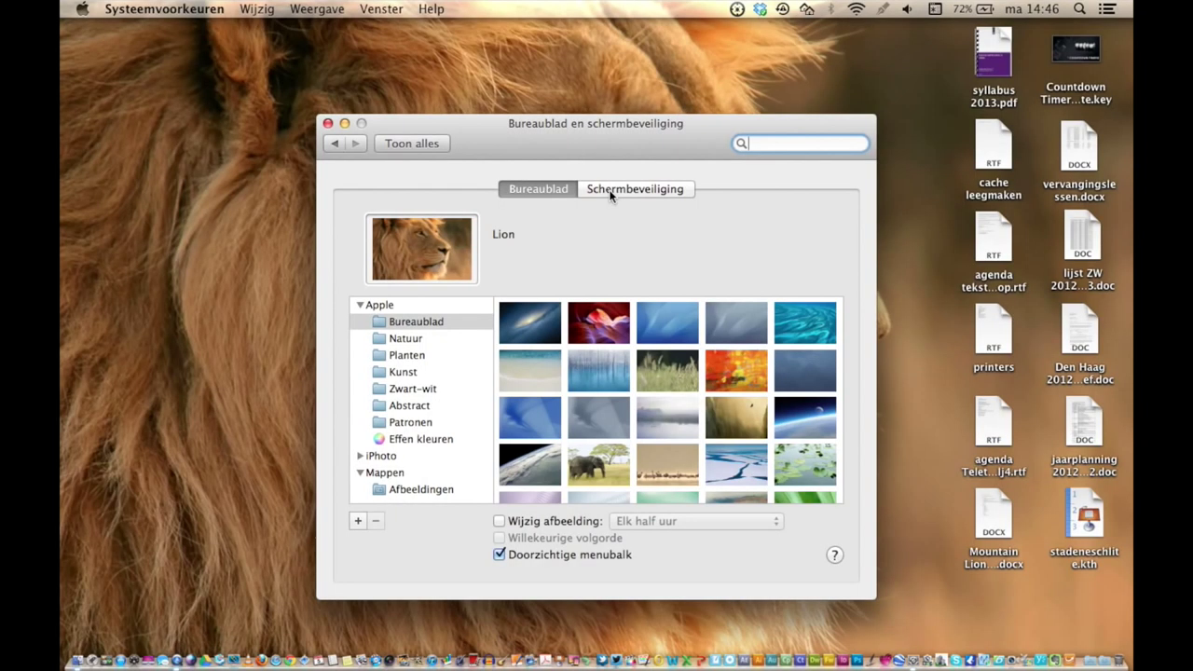
pyautogui.click(610, 191)
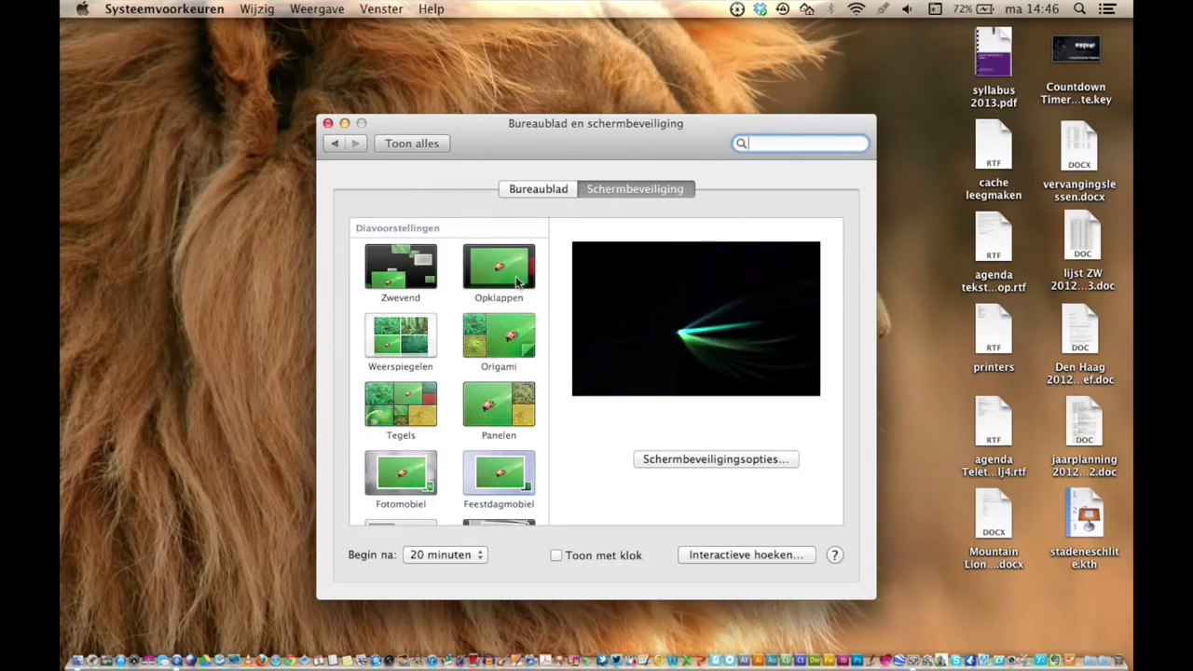
pyautogui.scroll(-3, 452, 401)
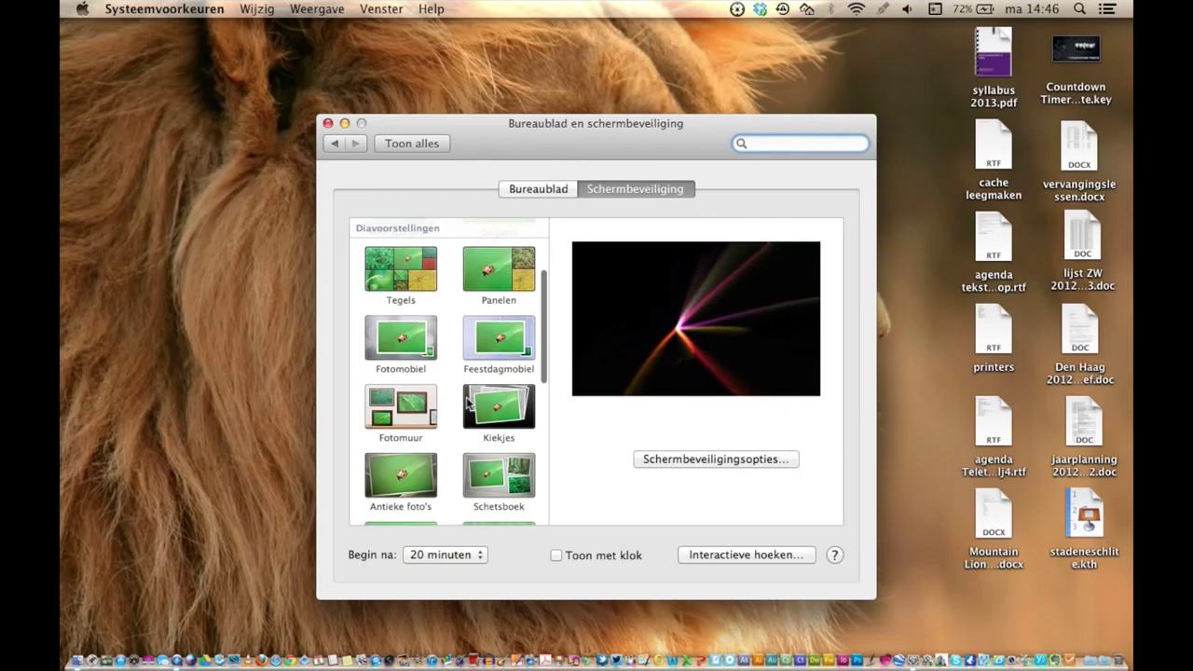
pyautogui.scroll(3, 468, 401)
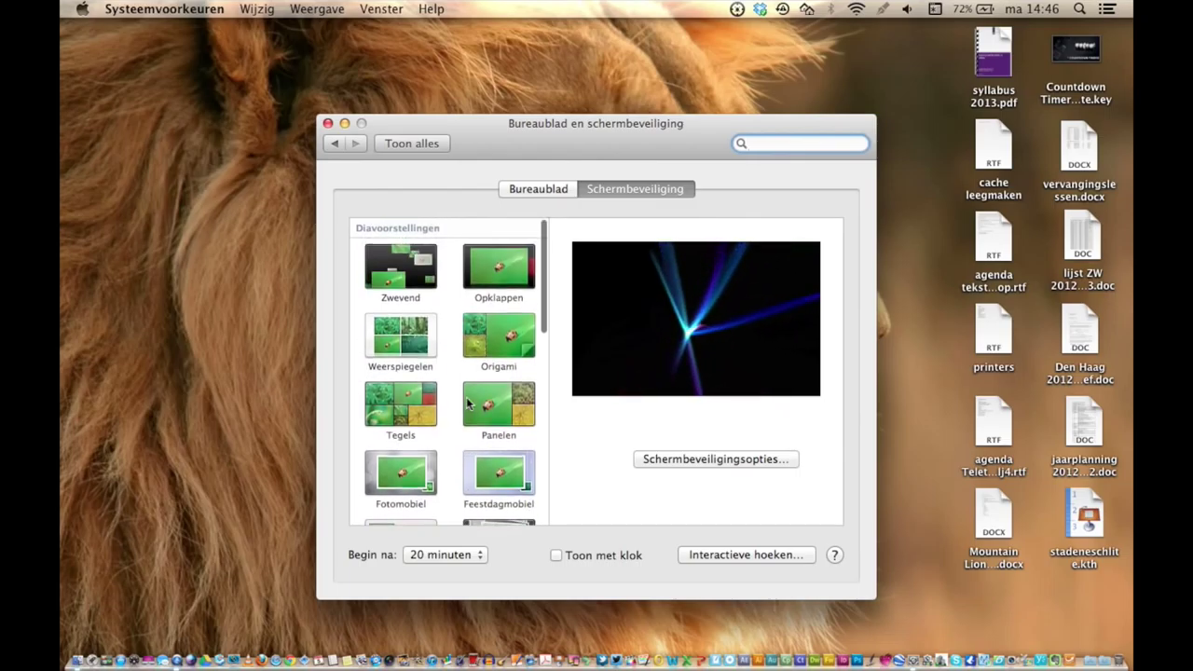
pyautogui.click(412, 143)
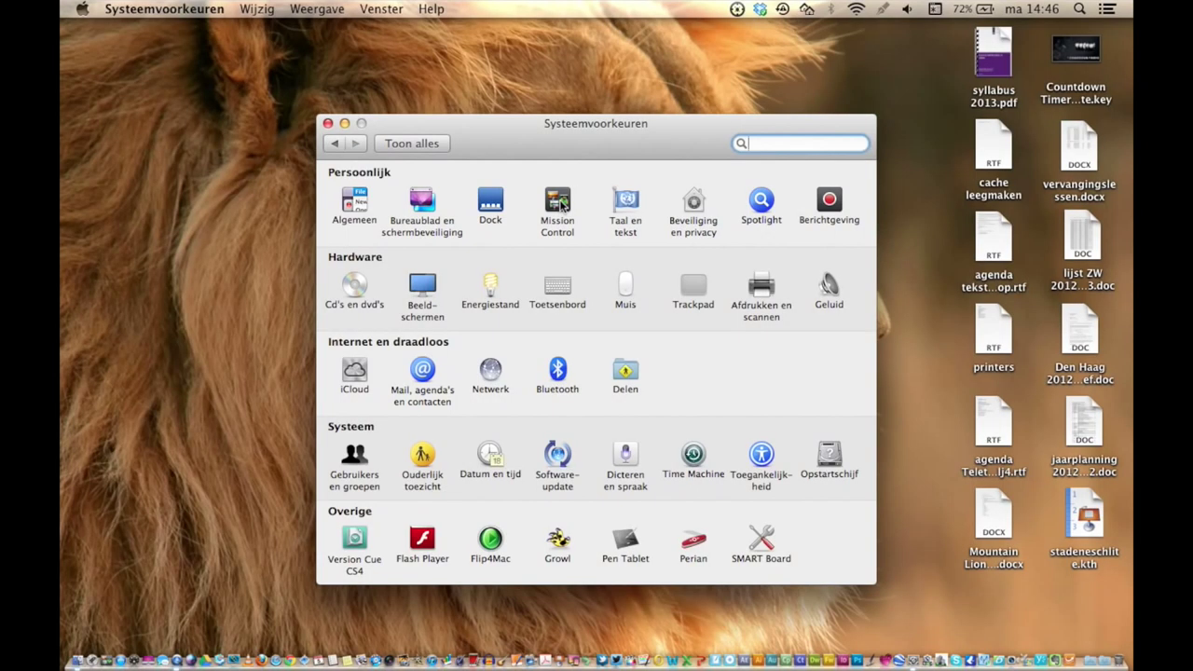
pyautogui.click(559, 201)
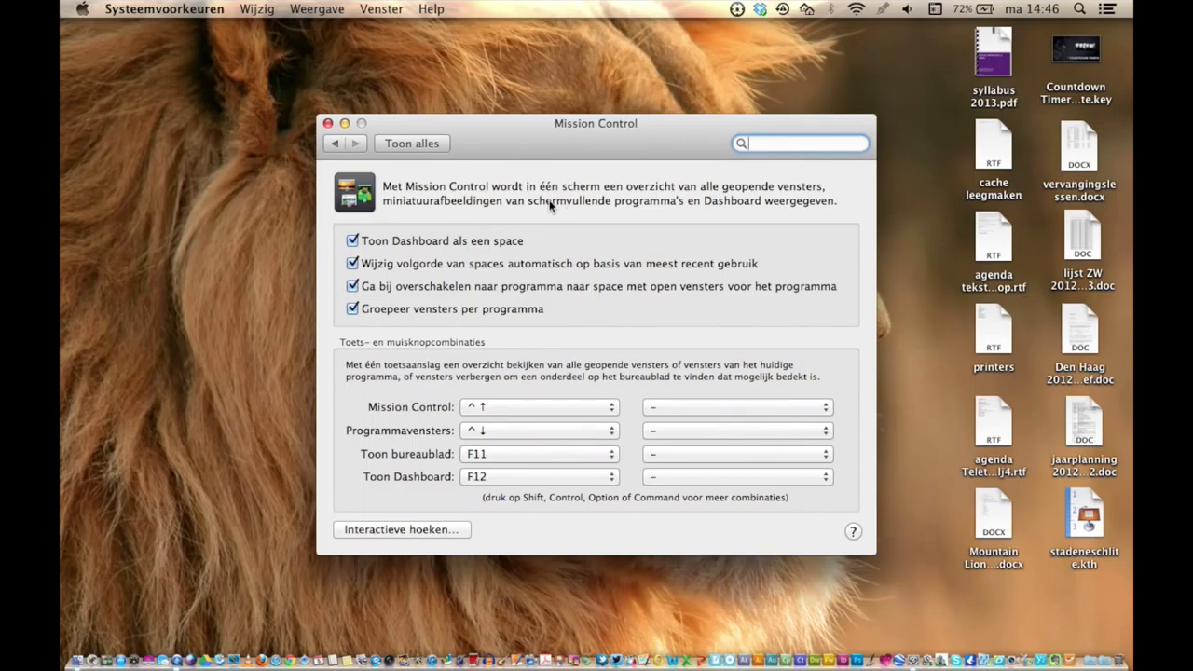
pyautogui.click(427, 151)
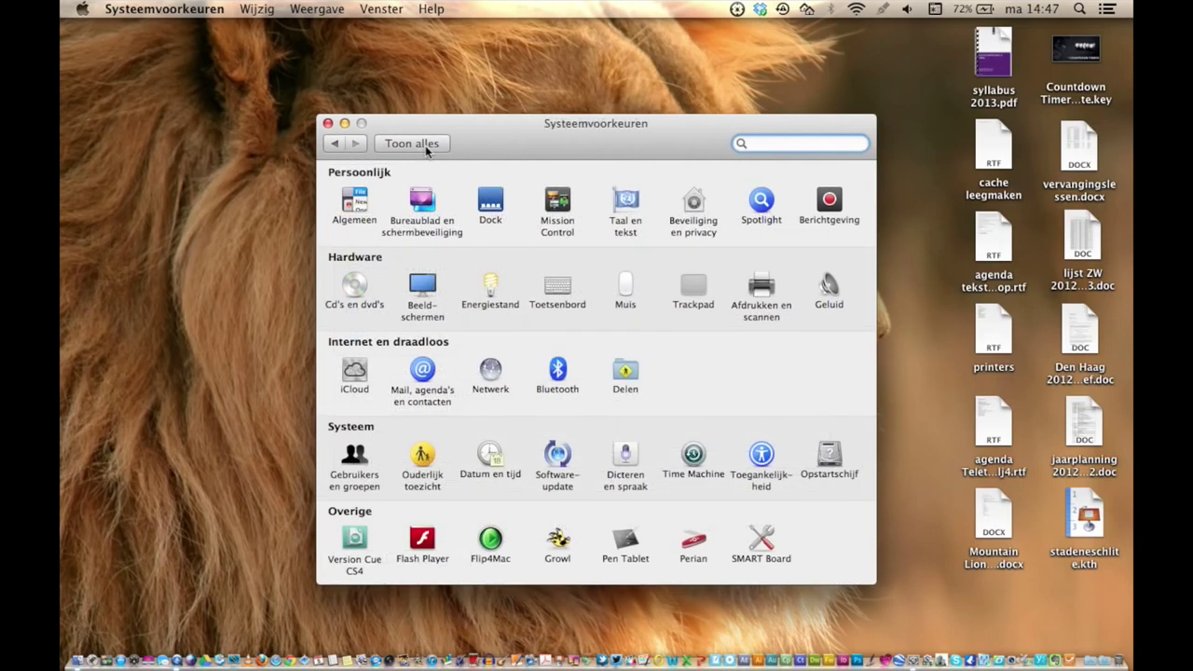
# Unlock the Beveiliging en privacy settings with the account password and return to the preferences overview
pyautogui.click(691, 206)
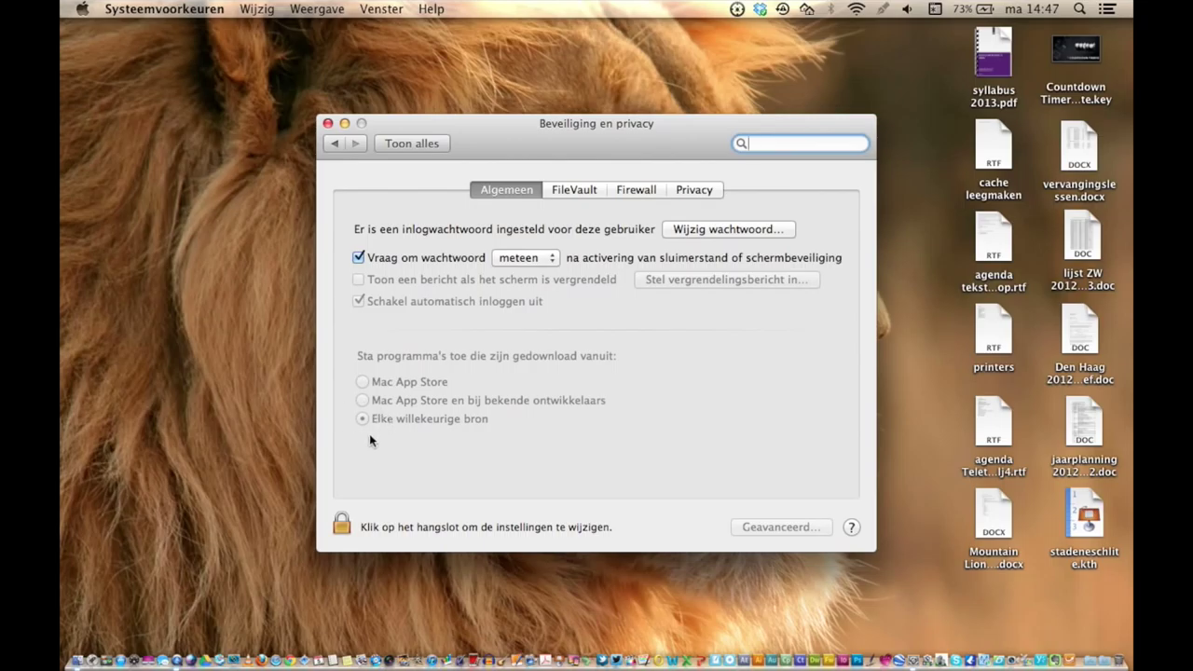
pyautogui.click(350, 530)
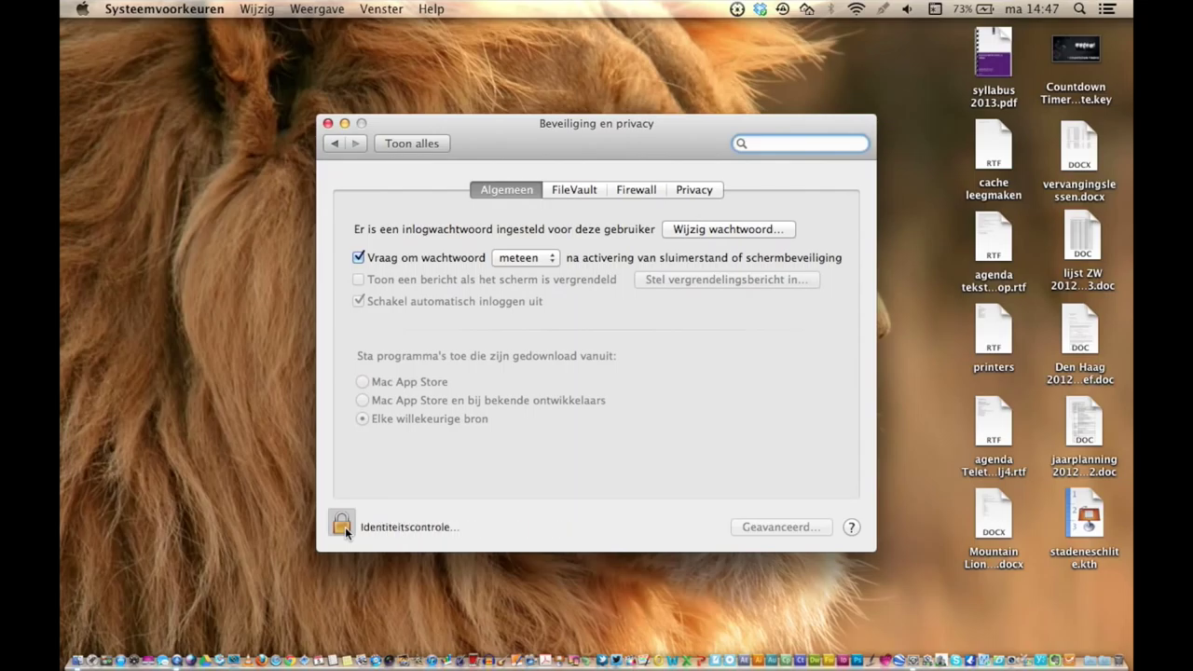
pyautogui.write('•••••••')
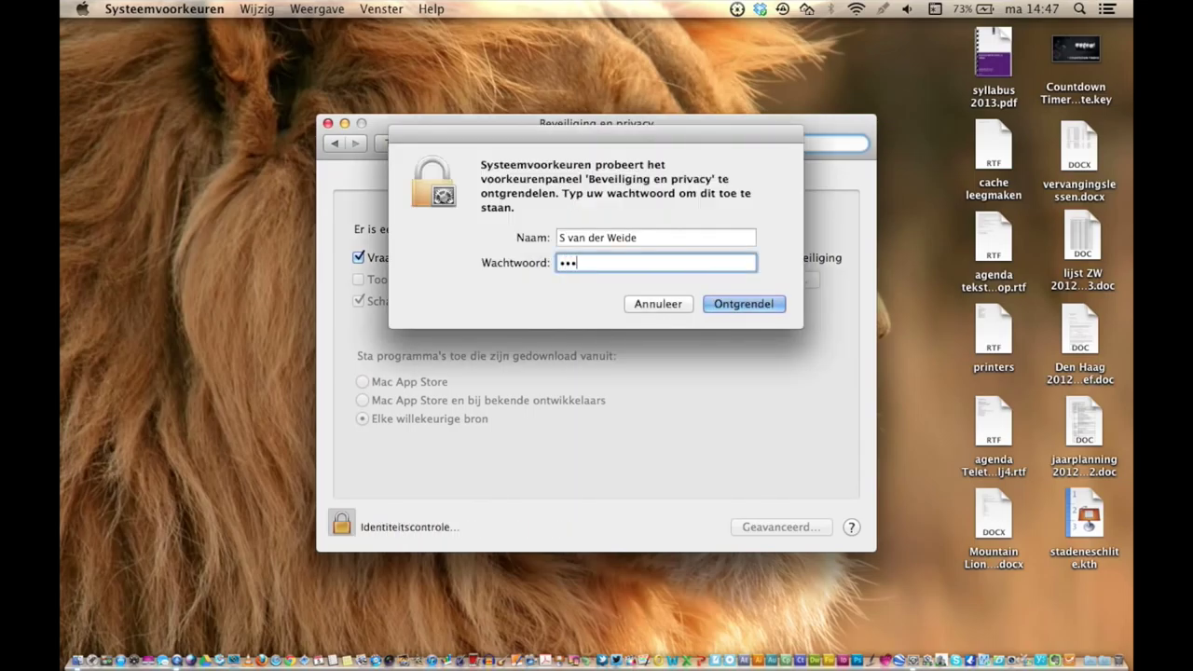
pyautogui.press('Return')
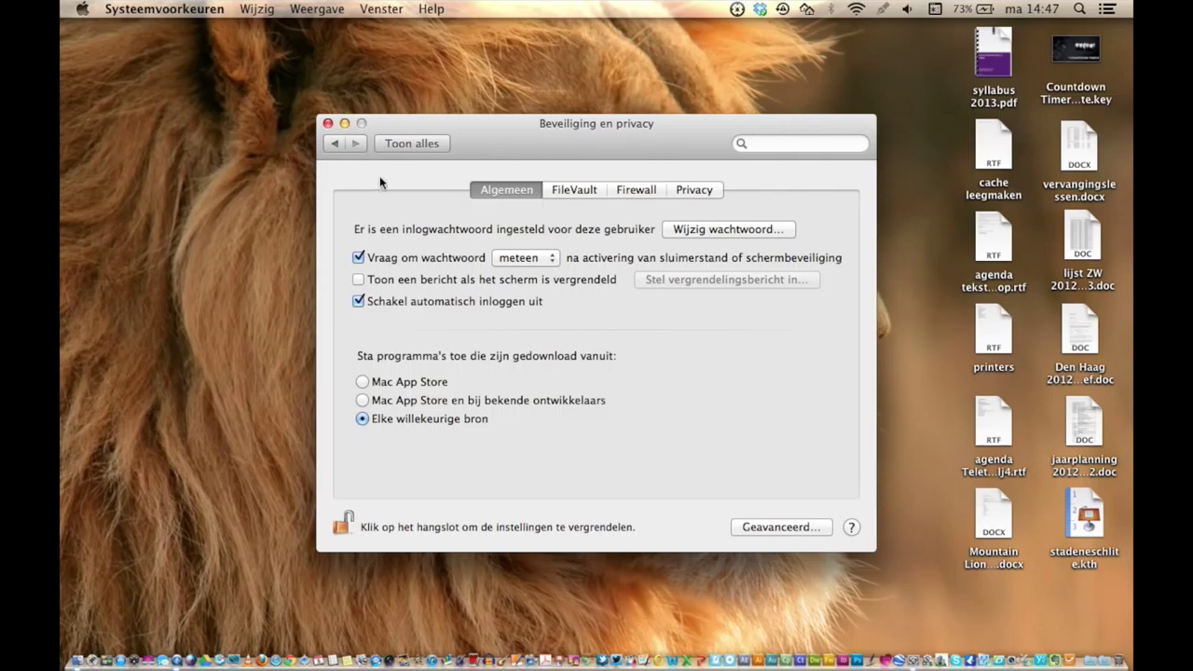
pyautogui.click(401, 142)
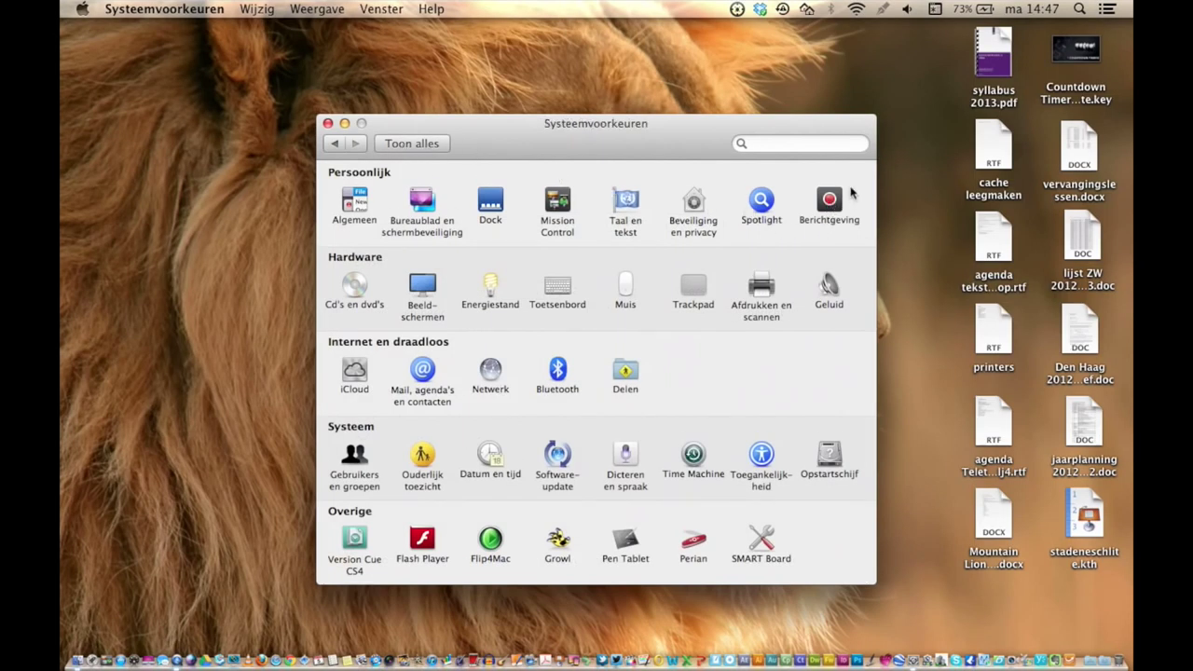
# Examine the apps listed in the Berichtgeving settings, and briefly show and hide the notification centre
pyautogui.click(827, 207)
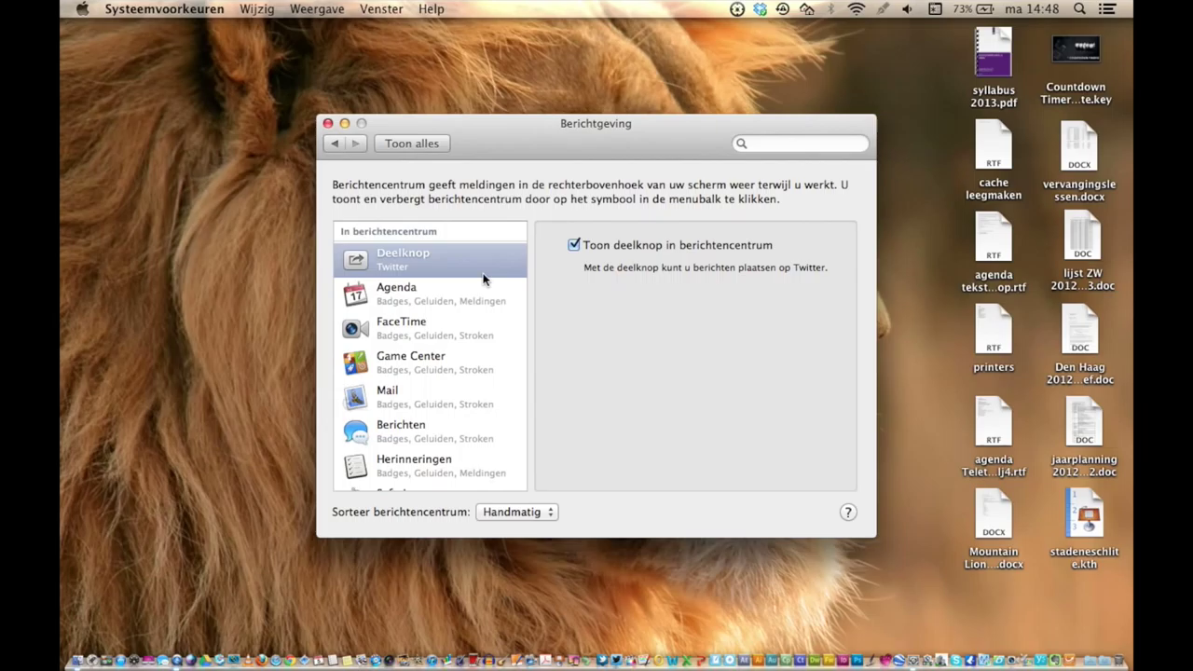
pyautogui.scroll(-3, 454, 295)
pyautogui.scroll(-3, 455, 298)
pyautogui.scroll(-3, 456, 302)
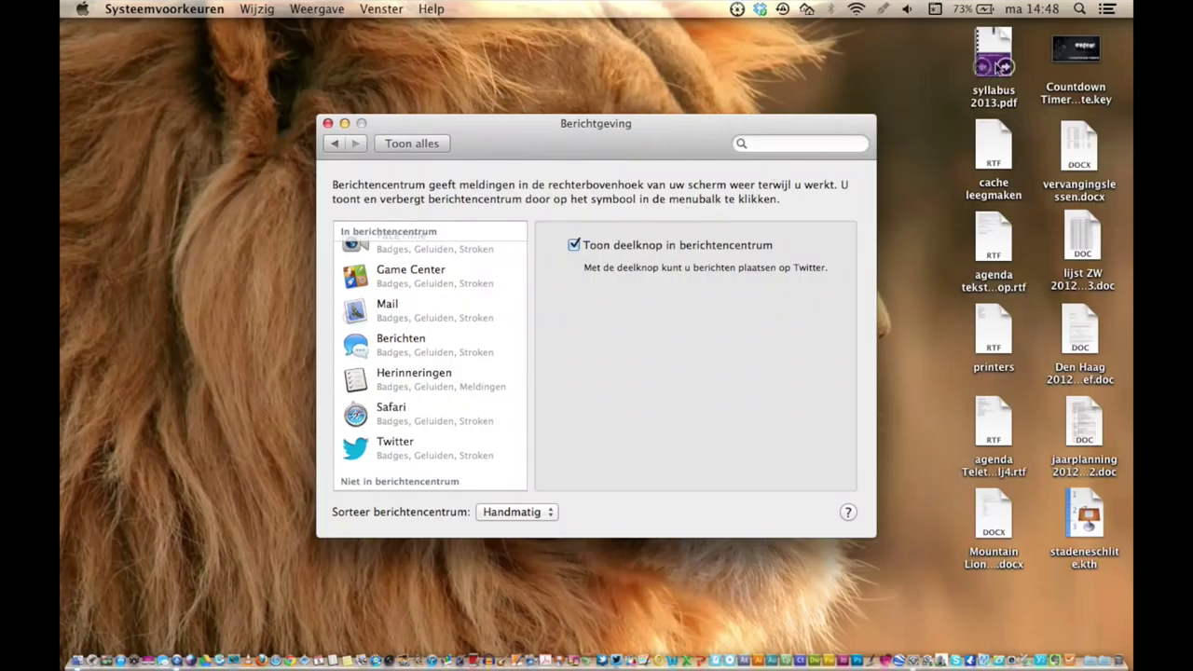
pyautogui.click(1108, 9)
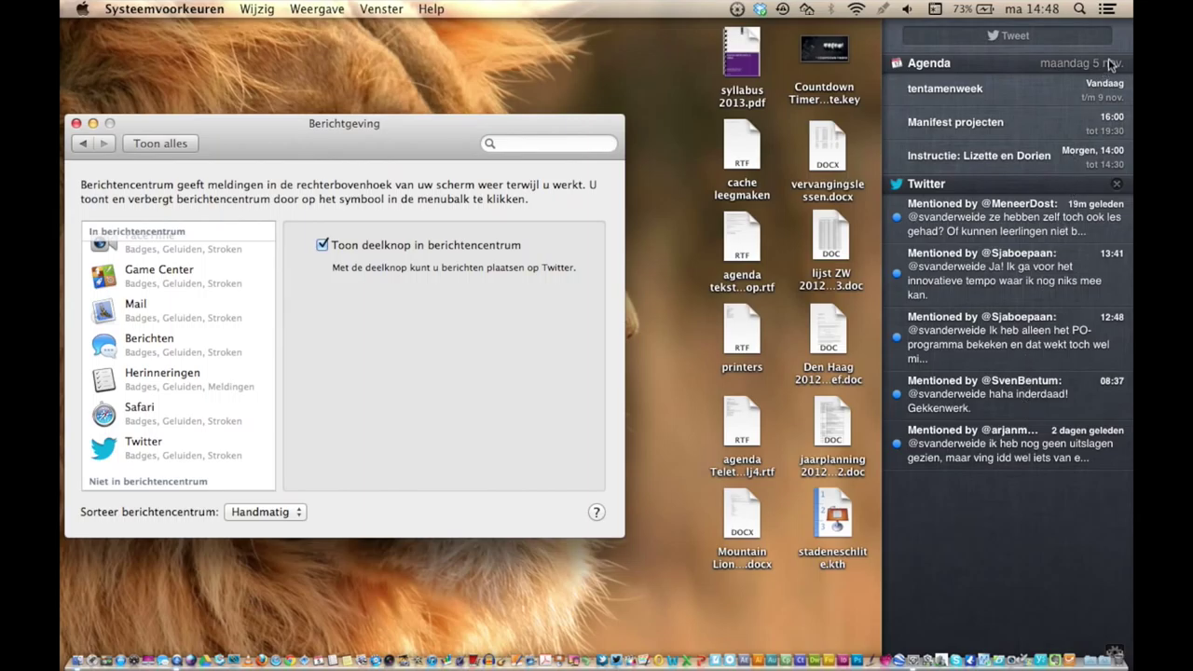
pyautogui.click(1111, 11)
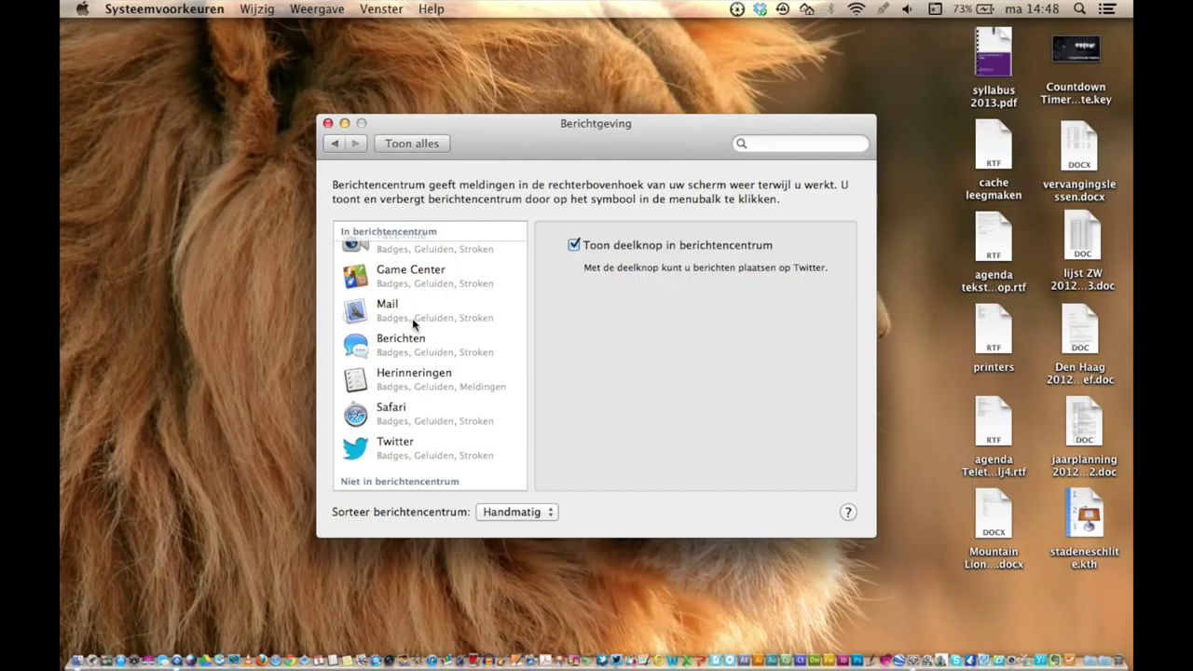
pyautogui.scroll(3, 408, 291)
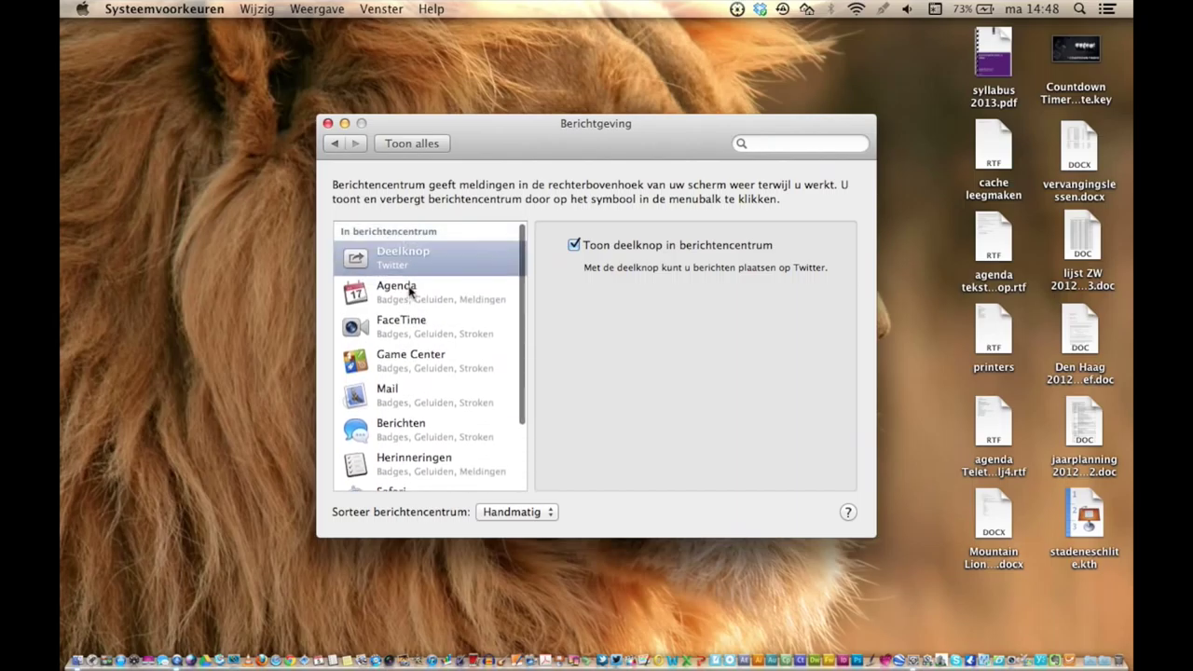
pyautogui.scroll(-3, 408, 291)
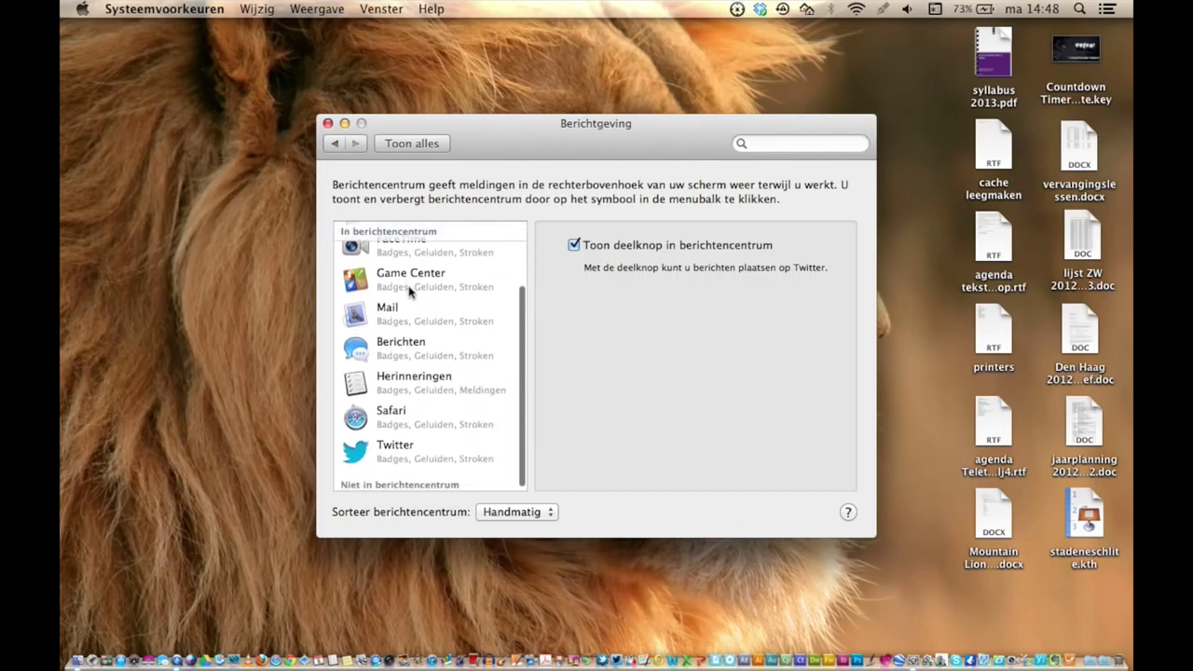
pyautogui.scroll(3, 408, 292)
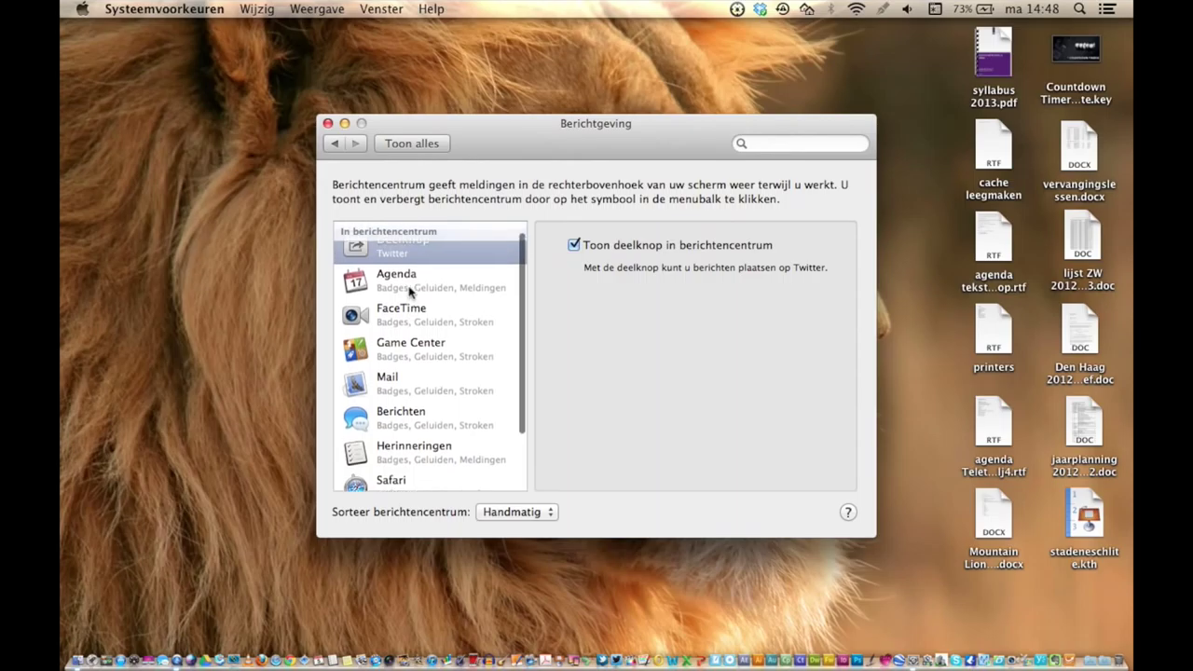
pyautogui.click(407, 143)
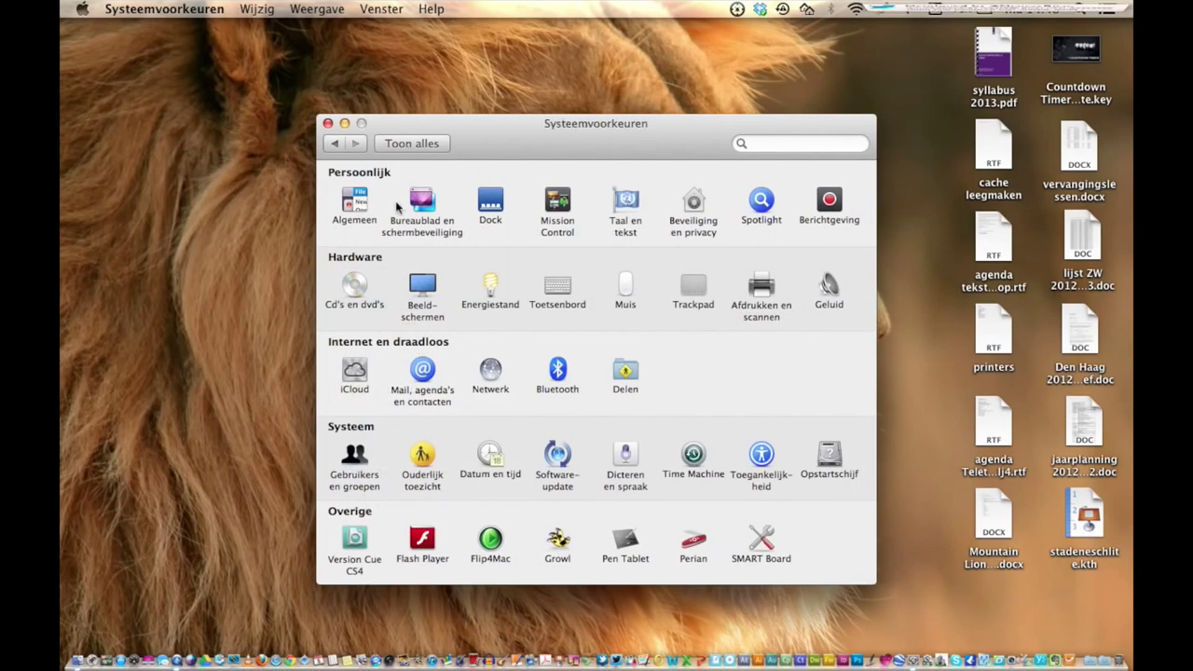
# Review the Beeldschermen settings with the AirPlay mirroring options, and the Trackpad settings for pointing, clicking, scrolling and zooming
pyautogui.click(424, 289)
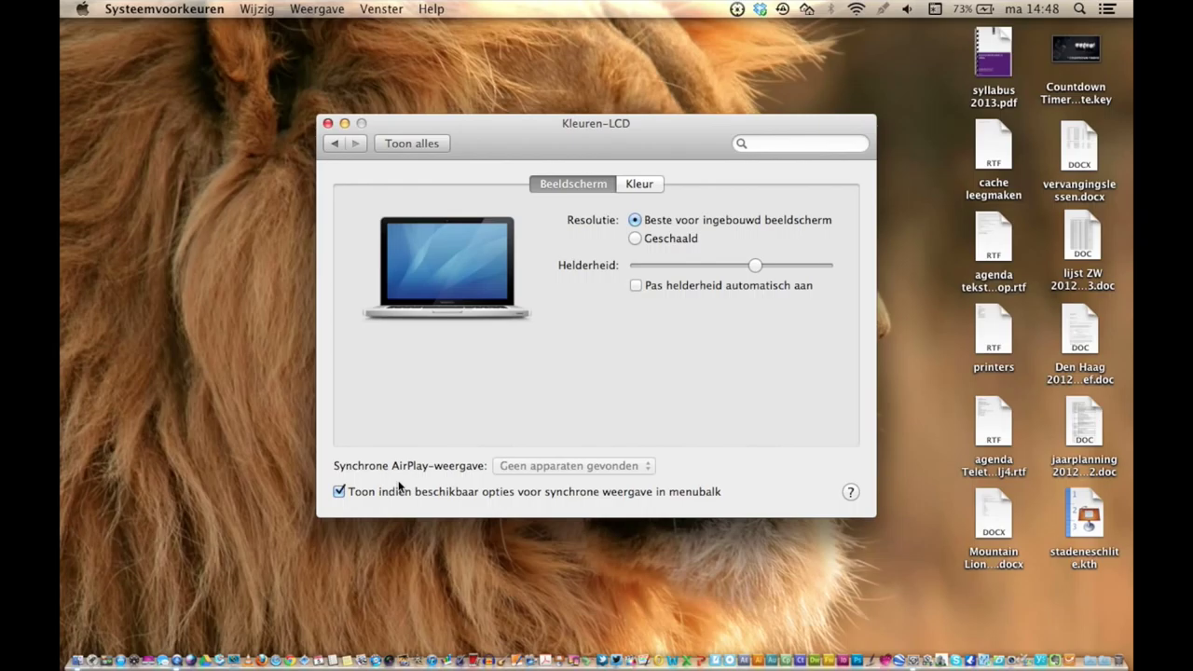
pyautogui.click(383, 144)
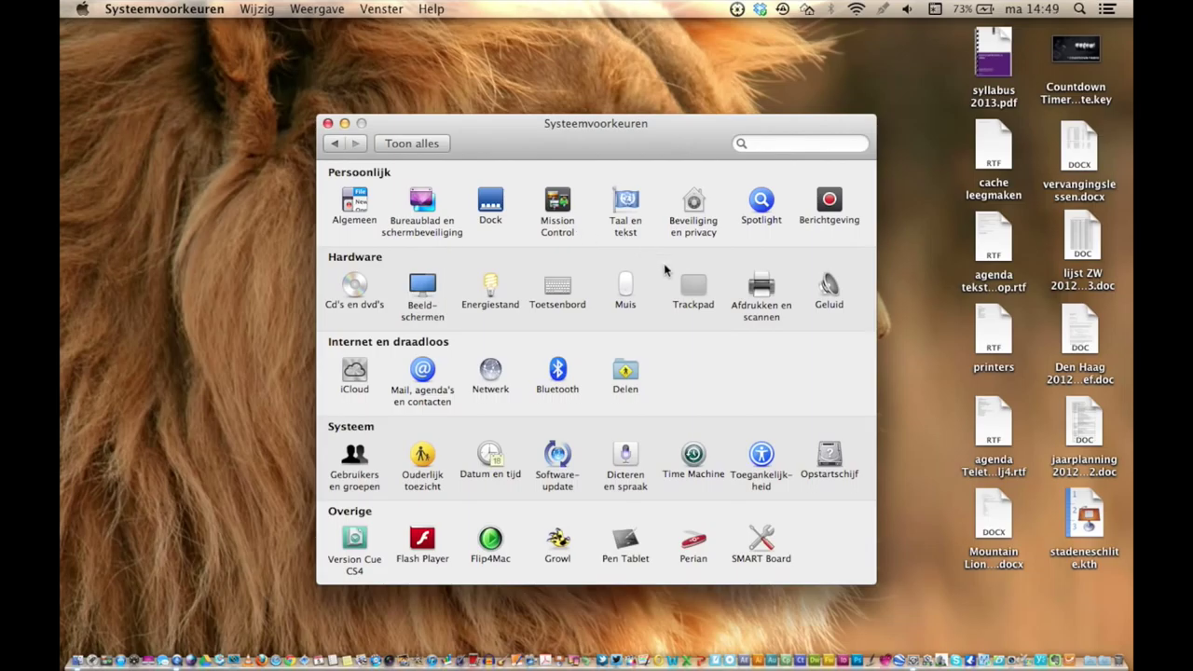
pyautogui.click(691, 291)
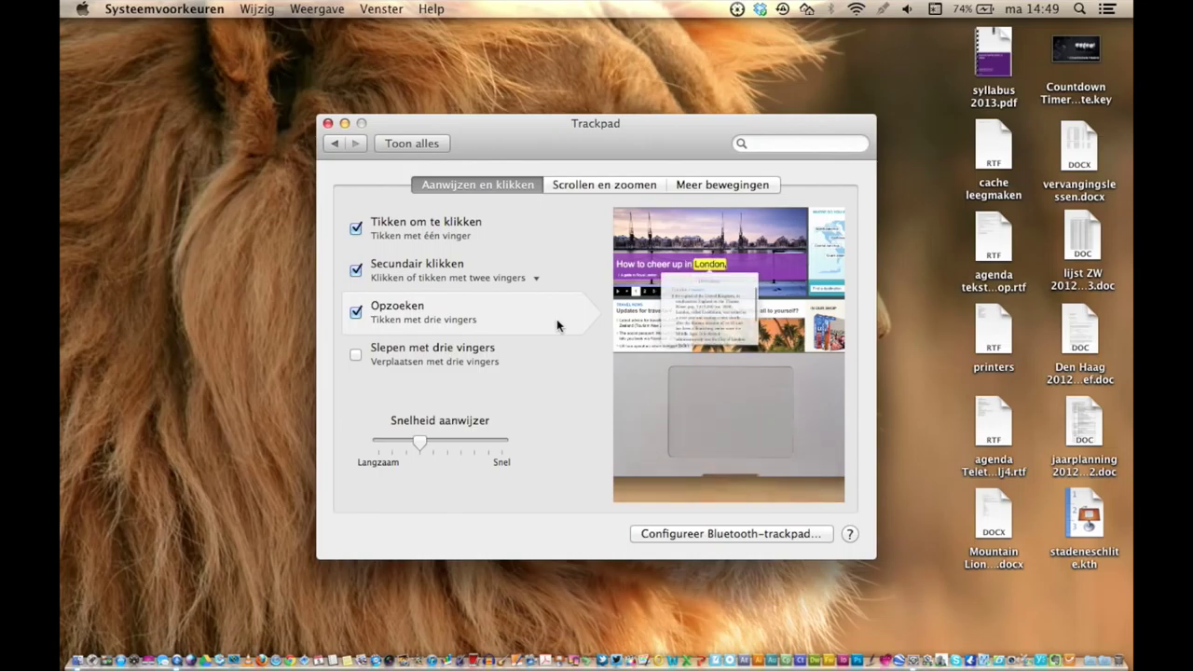
pyautogui.click(601, 186)
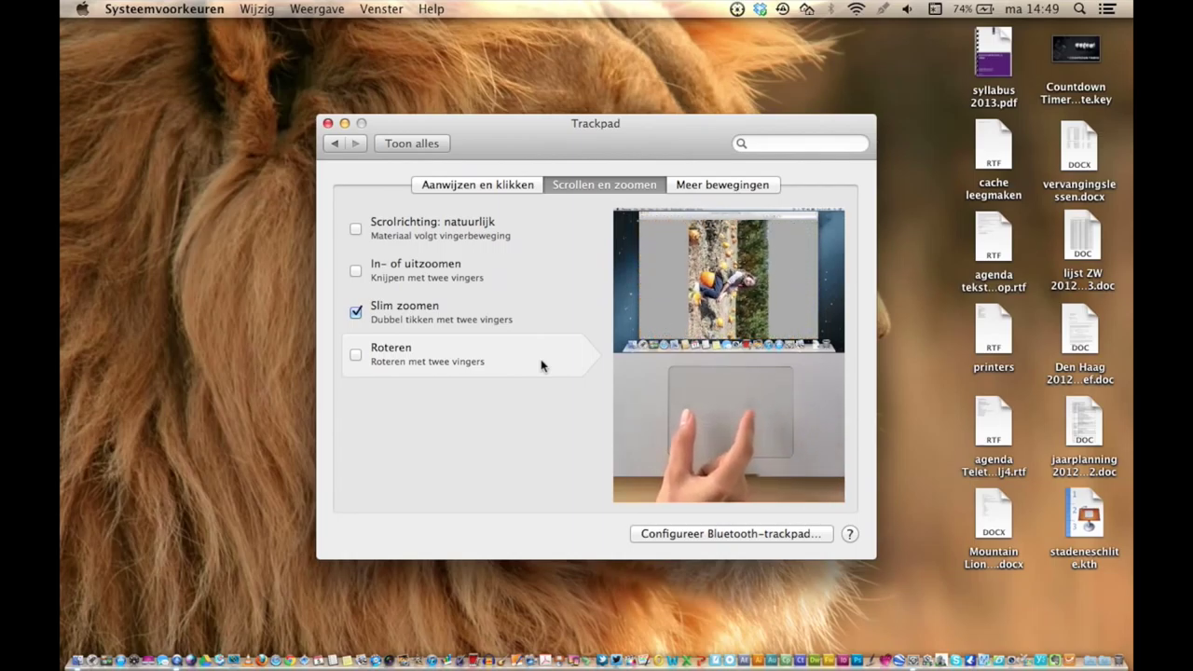
# Review the trackpad's Meer bewegingen gestures and briefly show Launchpad before returning to the preferences overview
pyautogui.click(751, 184)
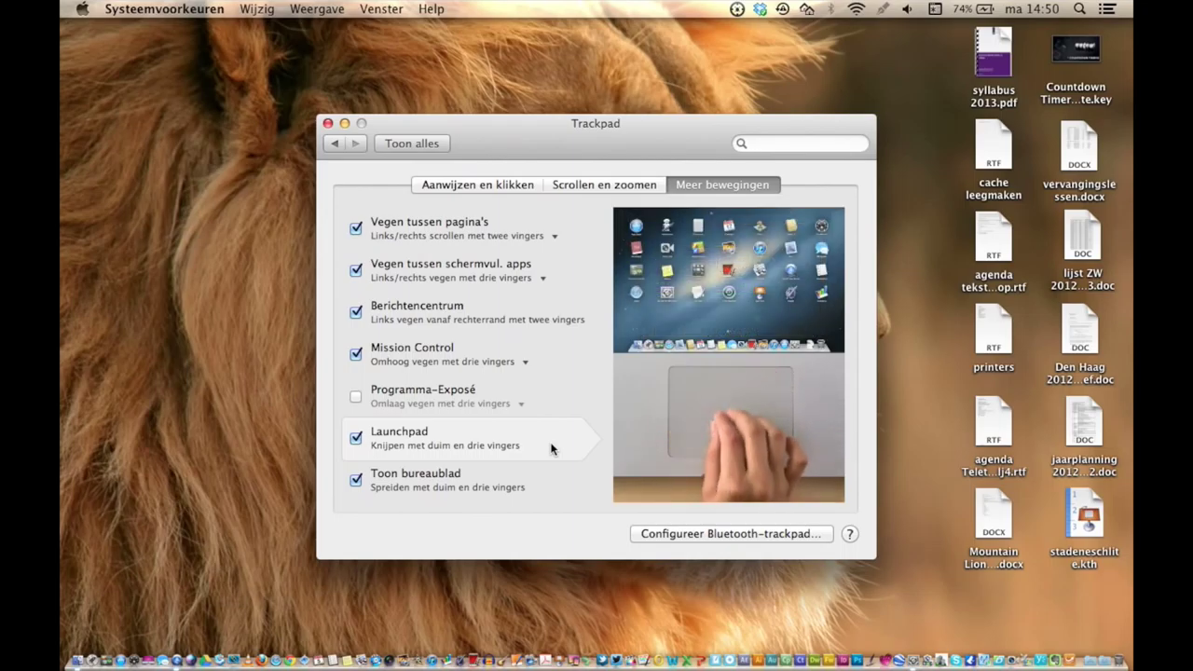
pyautogui.press('F4')
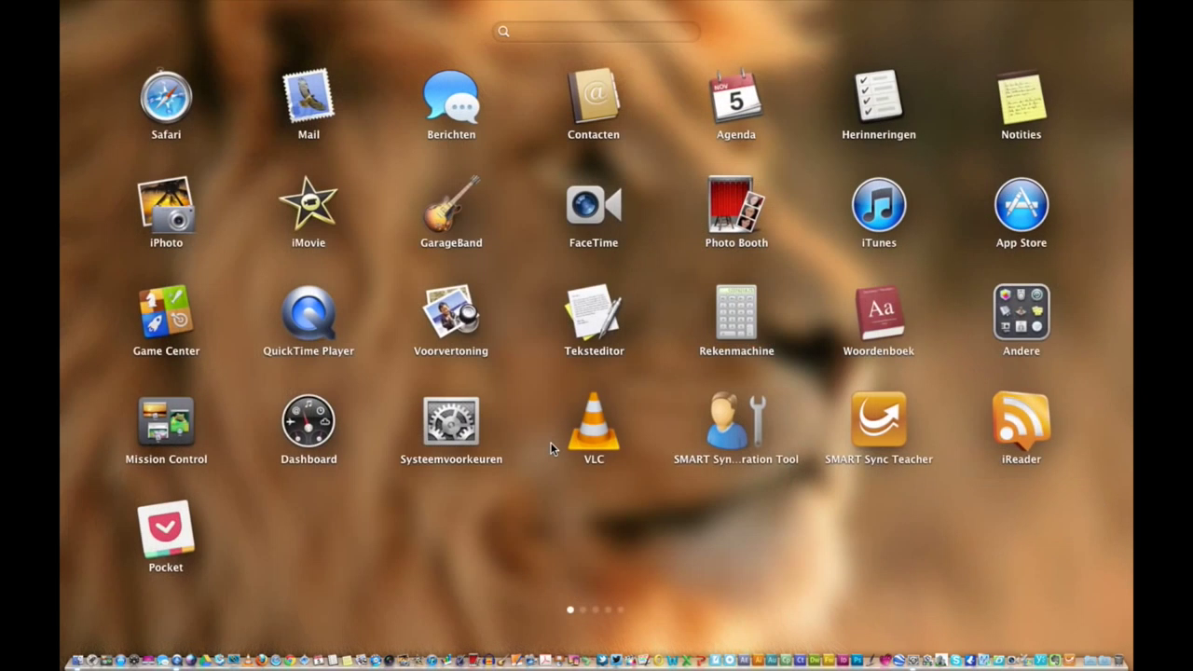
pyautogui.click(553, 504)
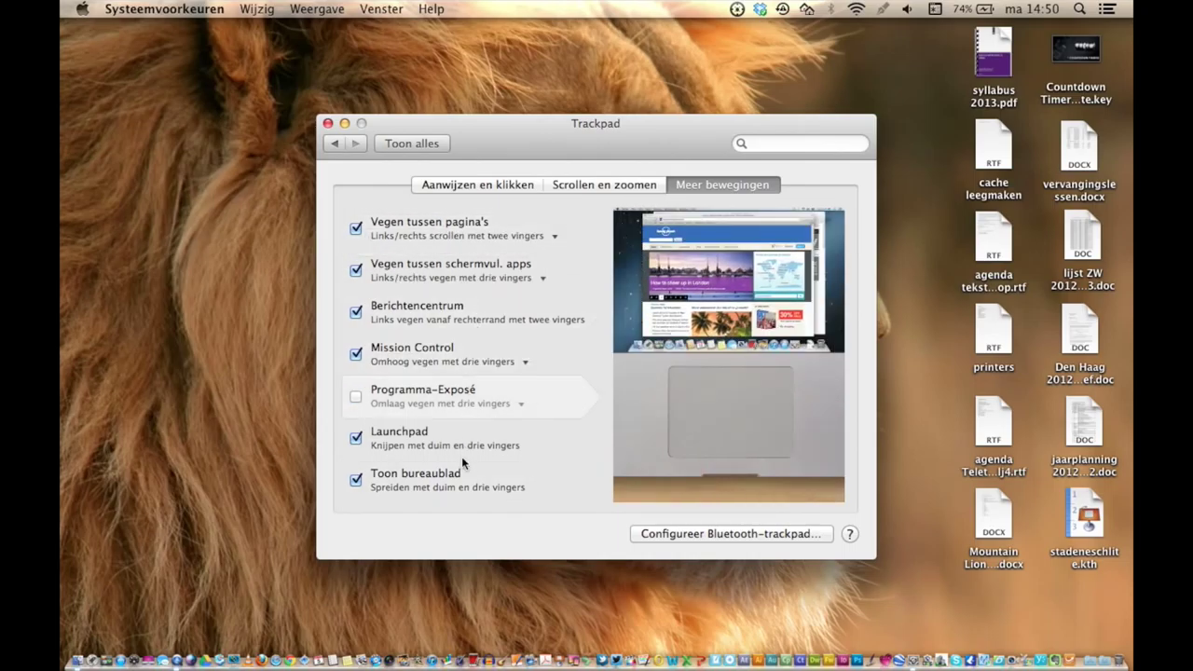
pyautogui.click(415, 148)
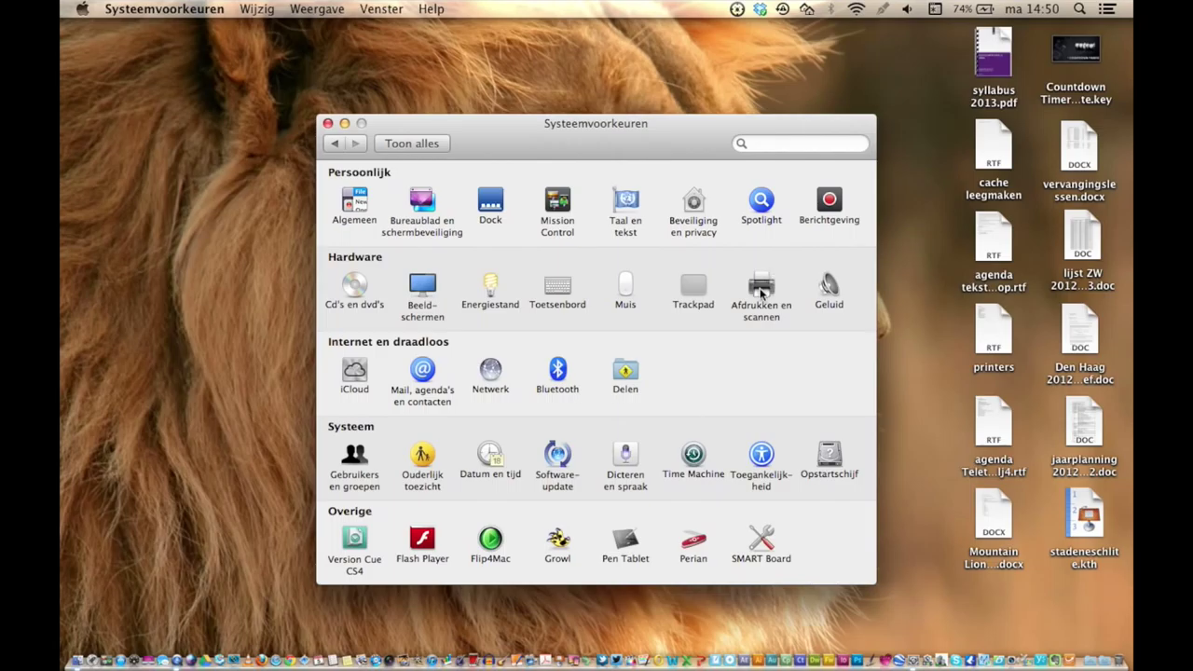
# Examine which services are available for syncing in the iCloud settings, and return to the preferences overview
pyautogui.click(355, 372)
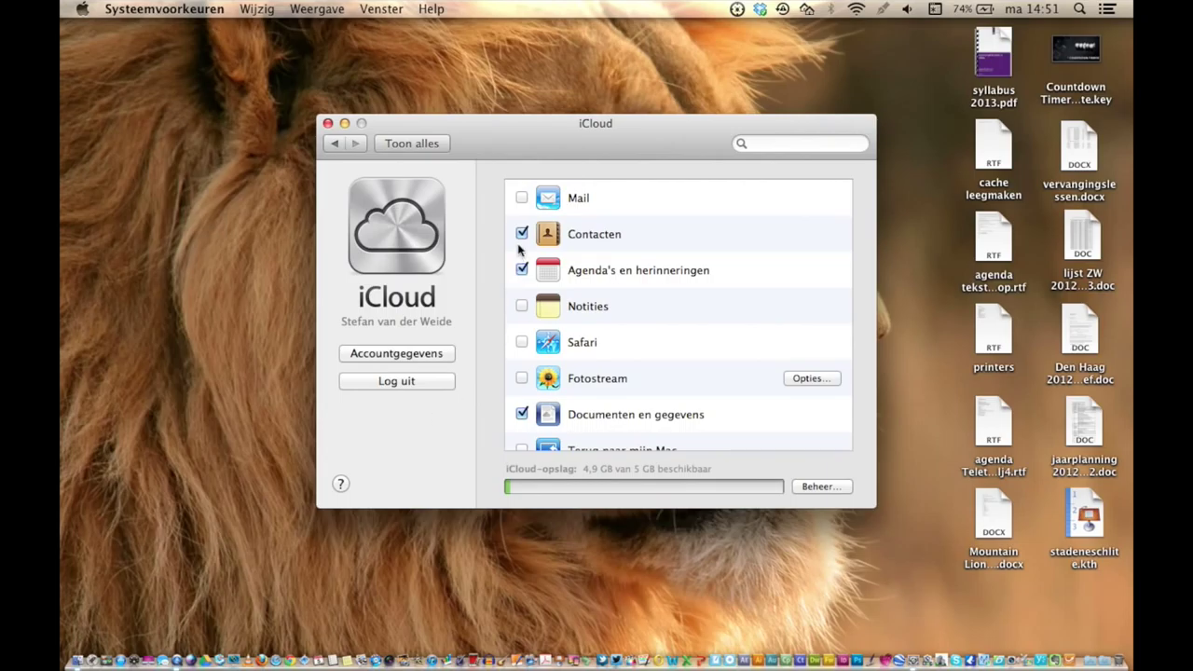
pyautogui.scroll(-3, 559, 359)
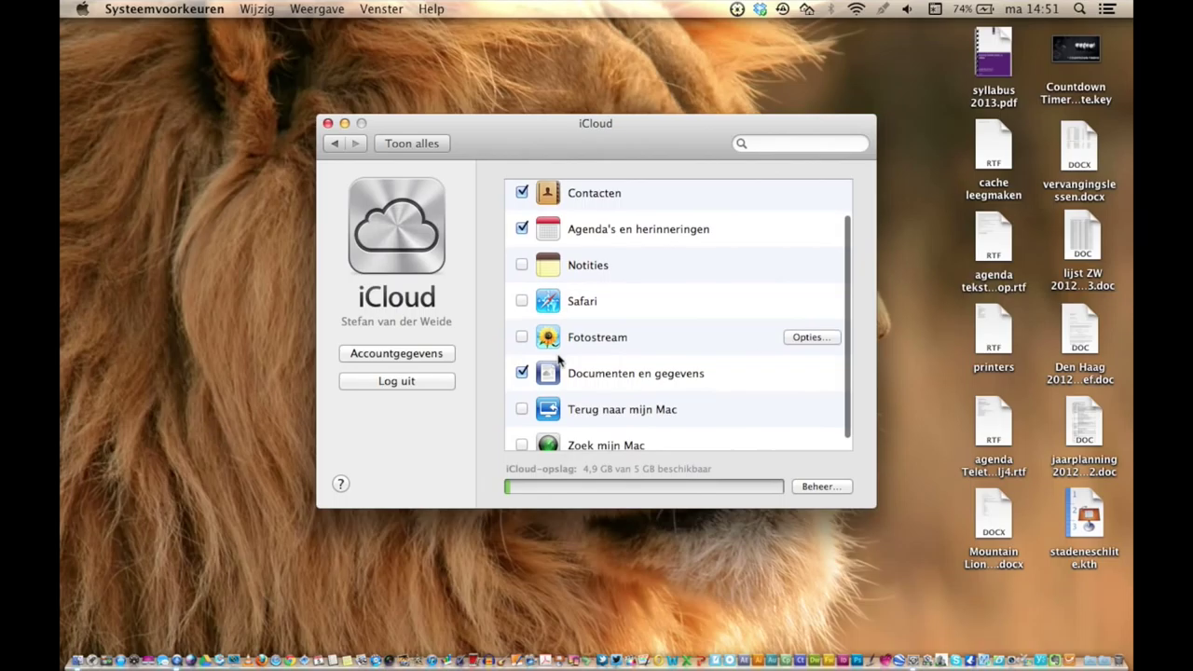
pyautogui.scroll(3, 559, 359)
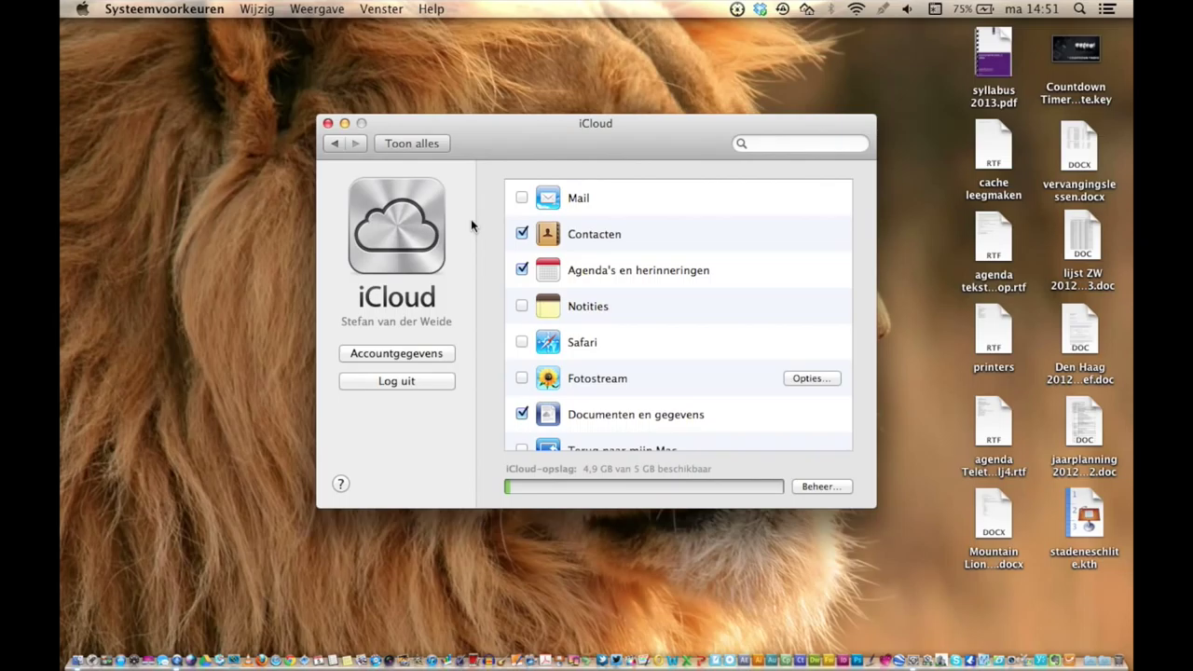
pyautogui.click(425, 144)
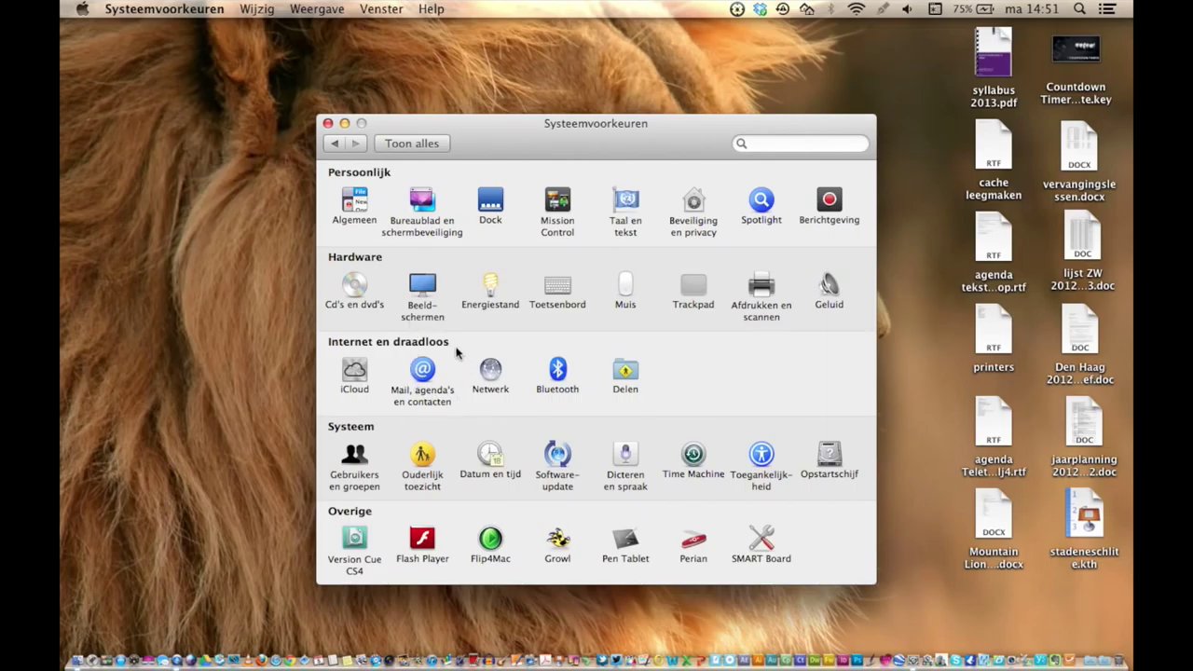
# Review the Mail, agenda's en contacten accounts and the Gebruikers en groepen settings, and quit the system preferences
pyautogui.click(420, 369)
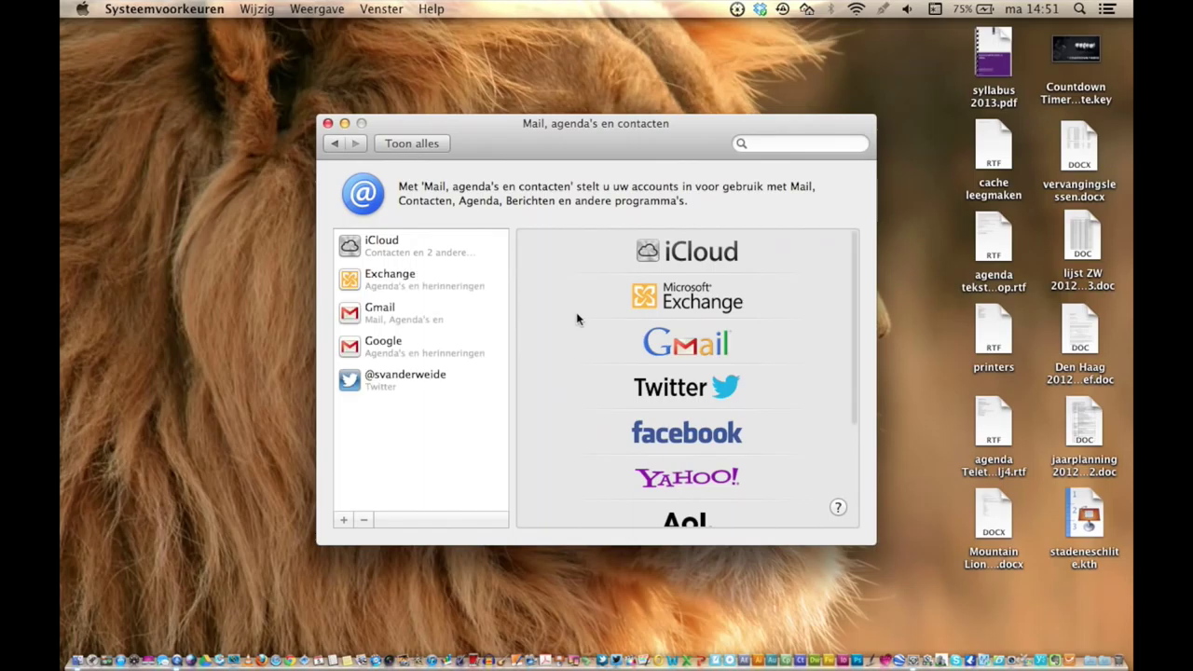
pyautogui.click(421, 143)
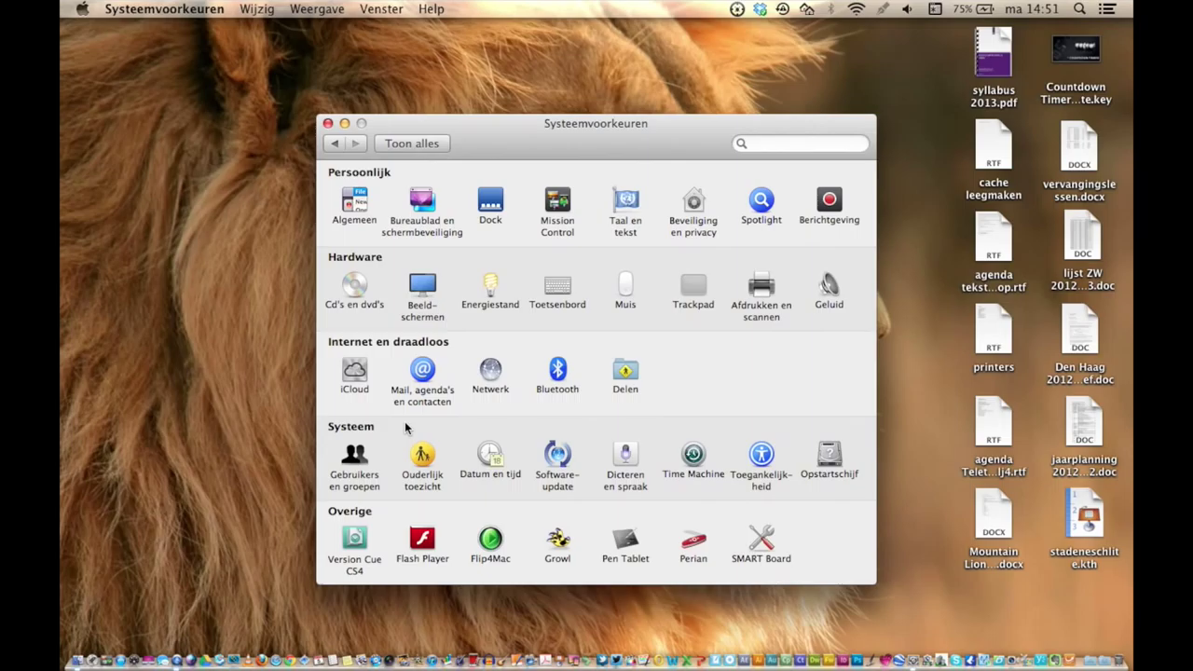
pyautogui.click(354, 468)
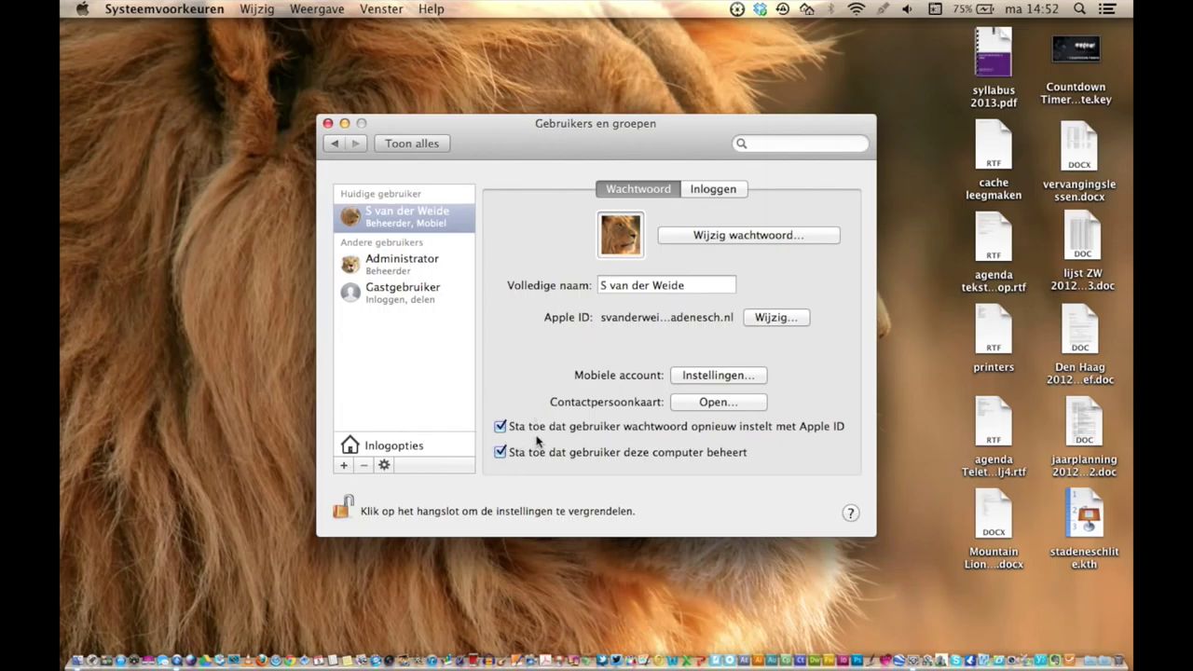
pyautogui.click(423, 145)
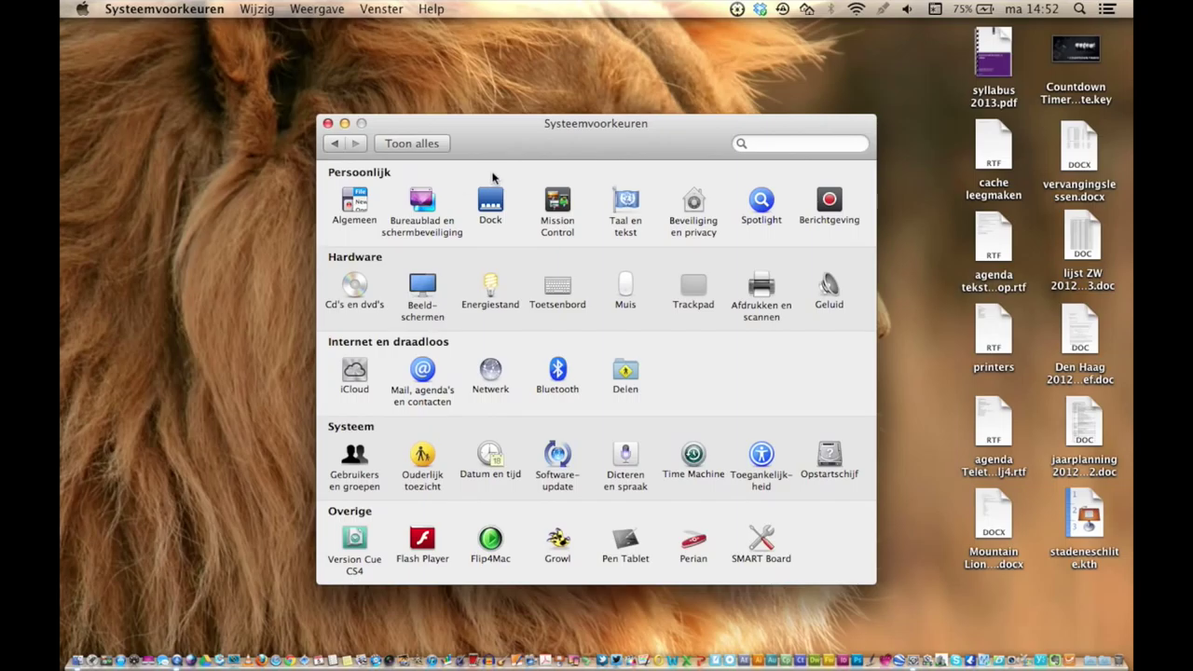
pyautogui.press('super+q')
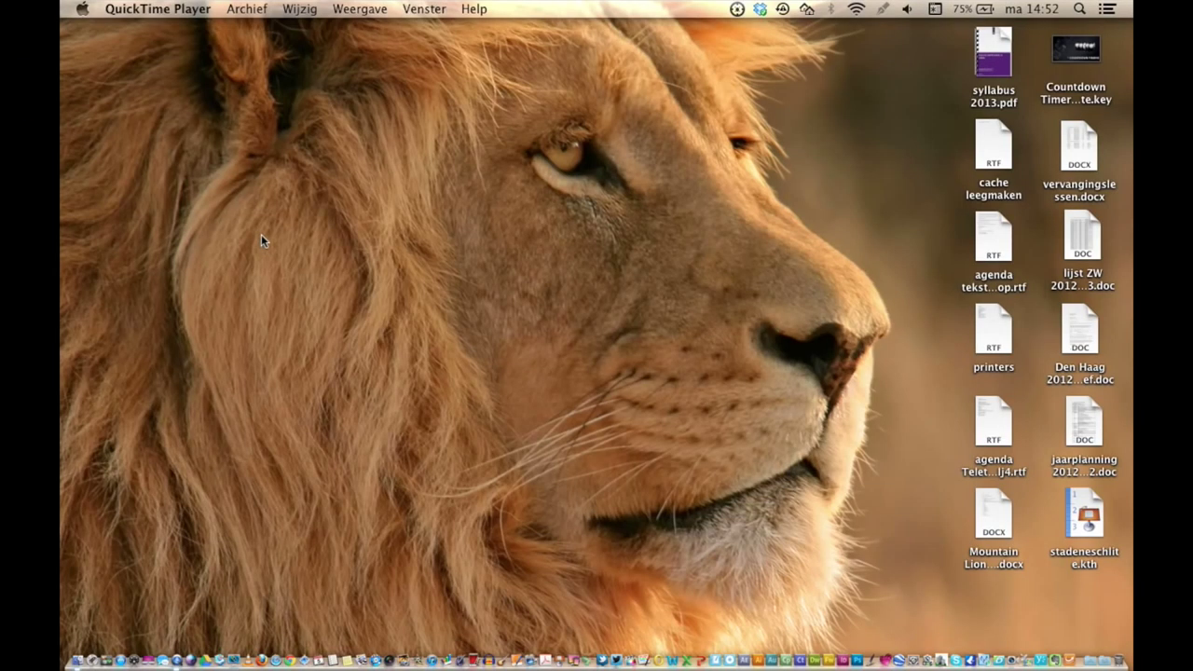
# Switch to Finder and show the contents of the Programma's folder in a new window
pyautogui.click(122, 551)
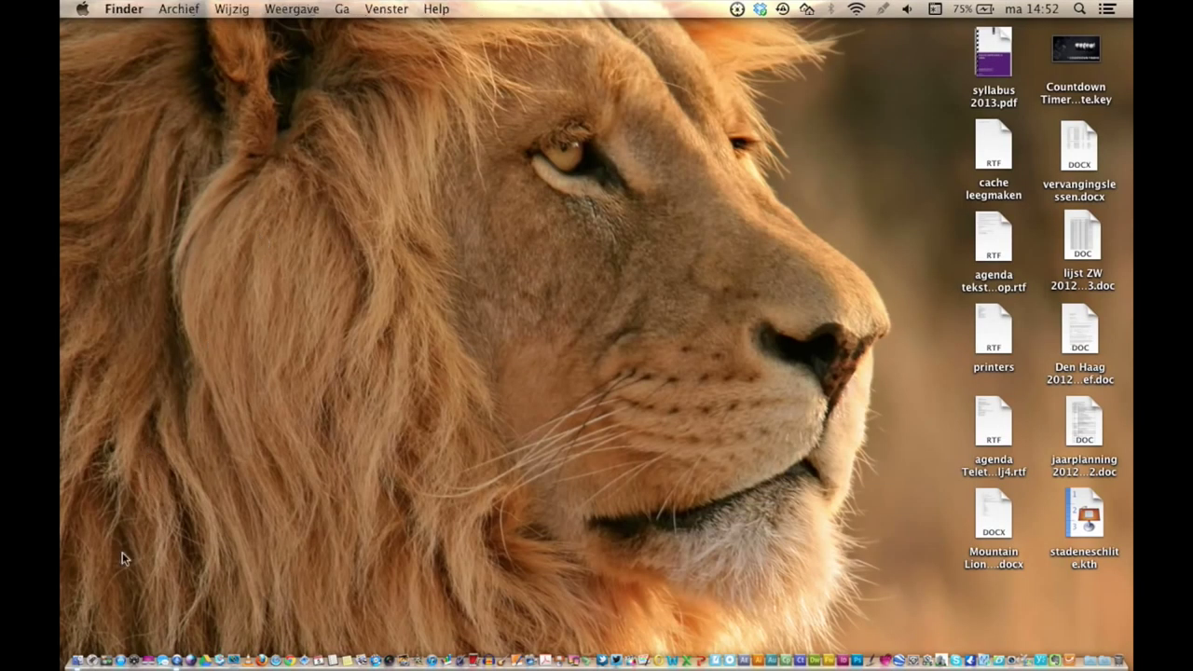
pyautogui.click(78, 654)
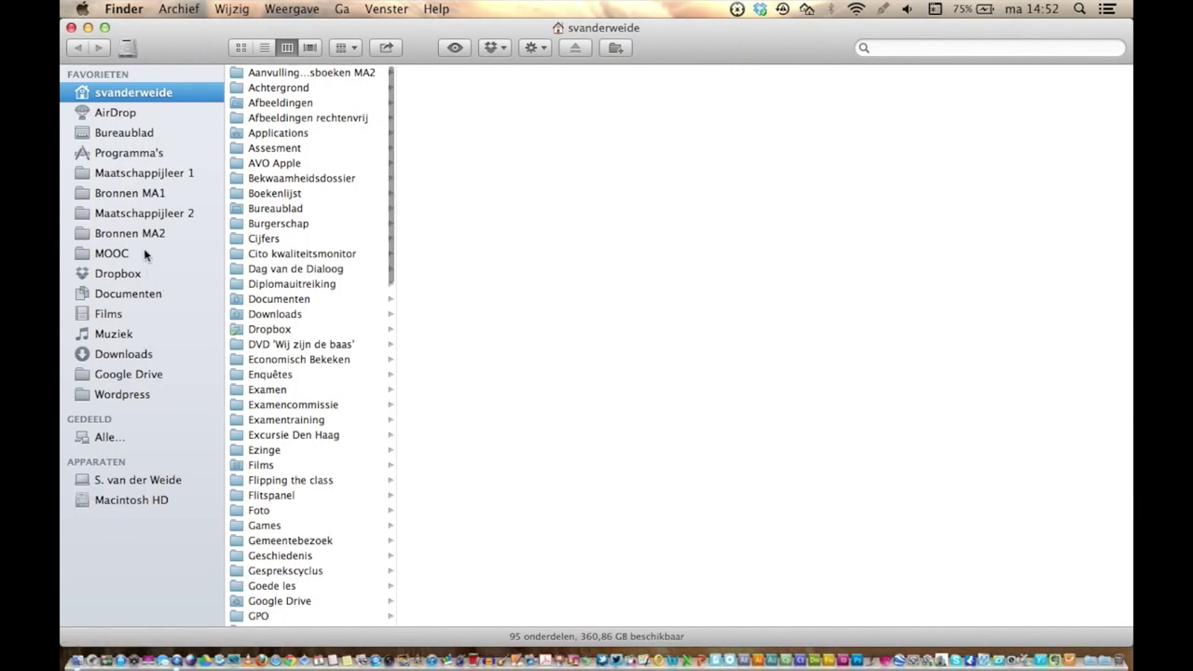
pyautogui.click(89, 155)
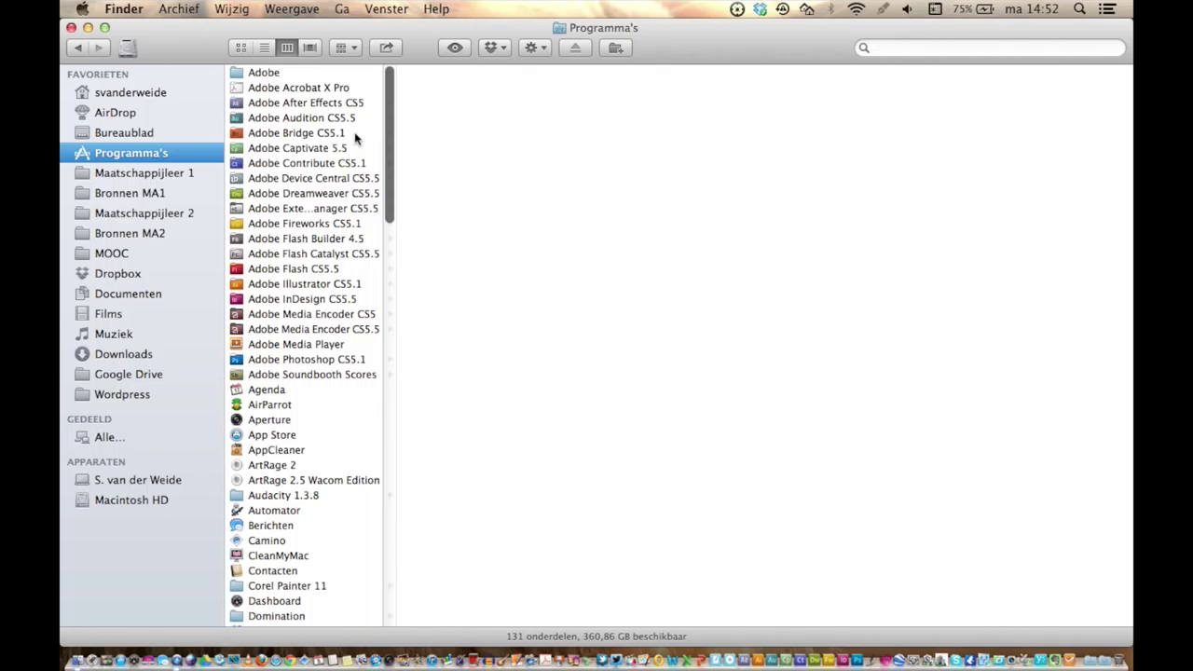
# Preview the details of the Agenda, App Store and Berichten apps in the Programma's folder
pyautogui.click(270, 389)
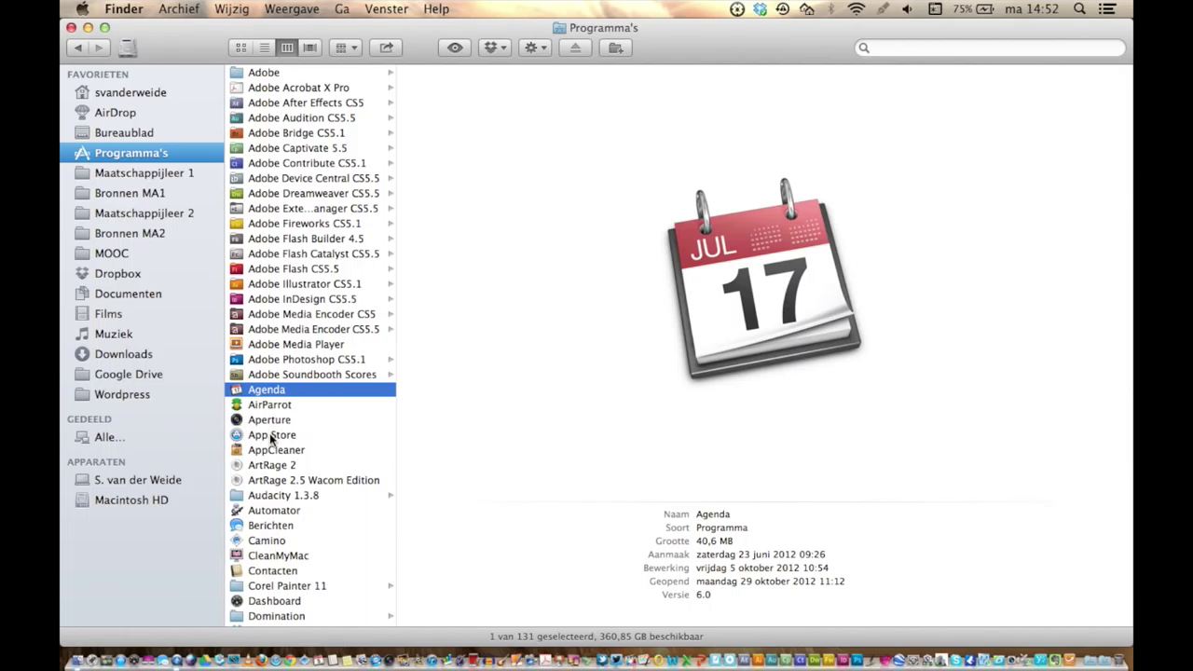
pyautogui.click(270, 435)
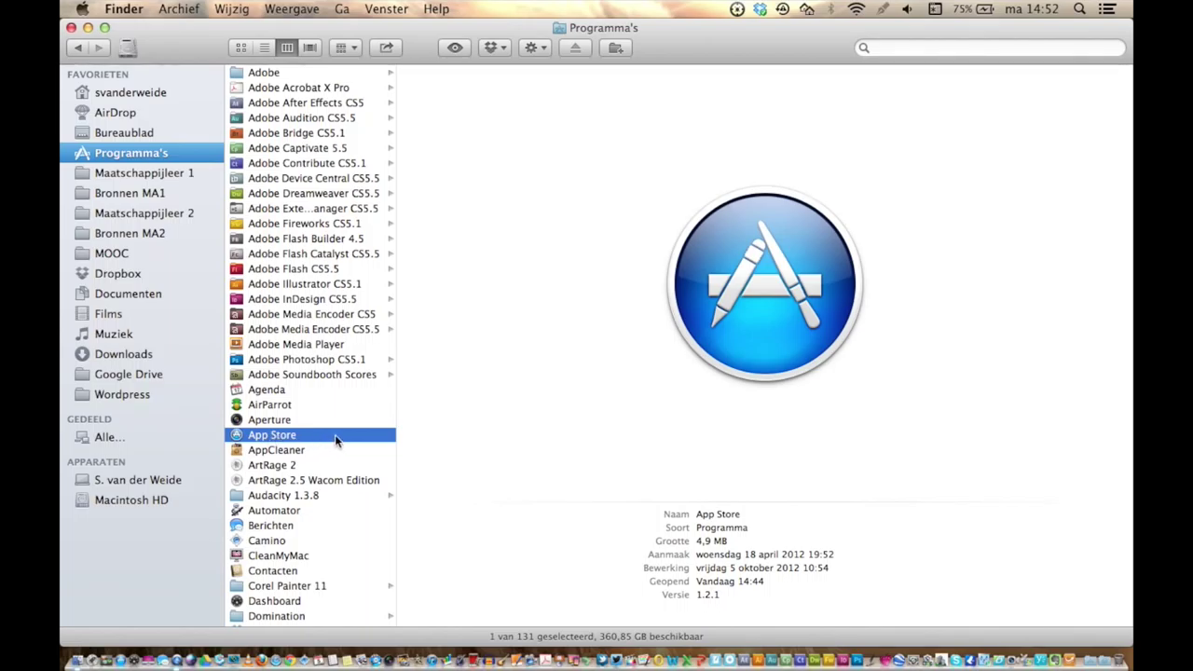
pyautogui.scroll(-5, 335, 434)
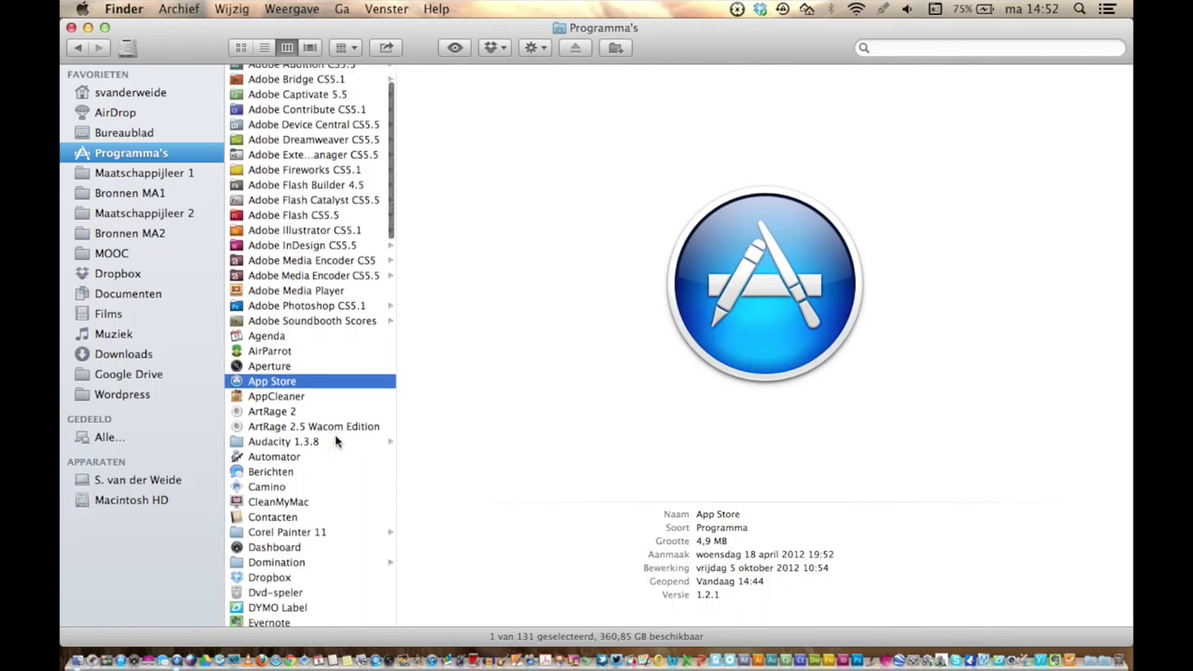
pyautogui.scroll(-1, 336, 440)
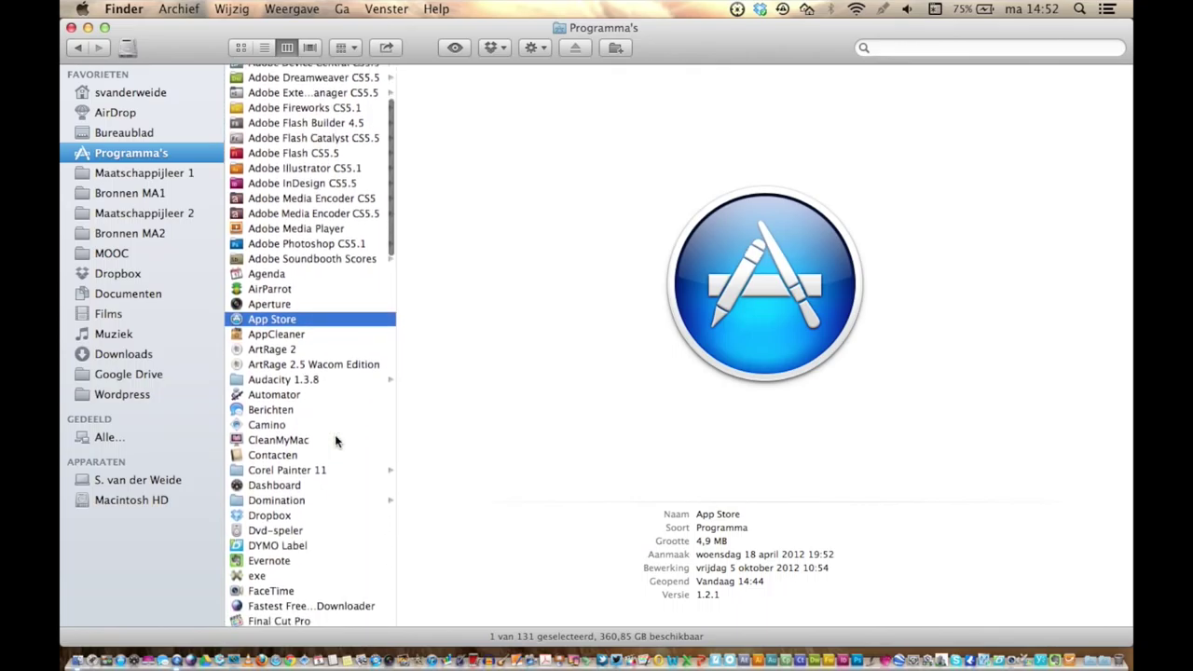
pyautogui.click(271, 409)
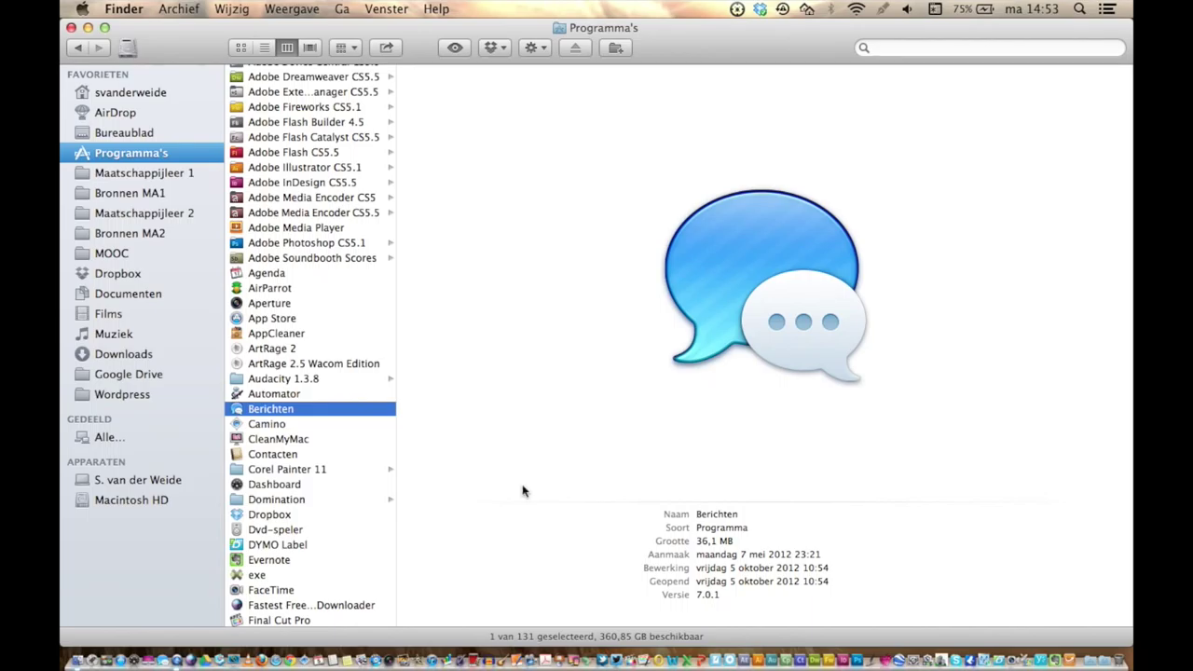
# Preview the details of the Front Row, FaceTime and Game Center apps in the Programma's folder
pyautogui.scroll(-2, 280, 422)
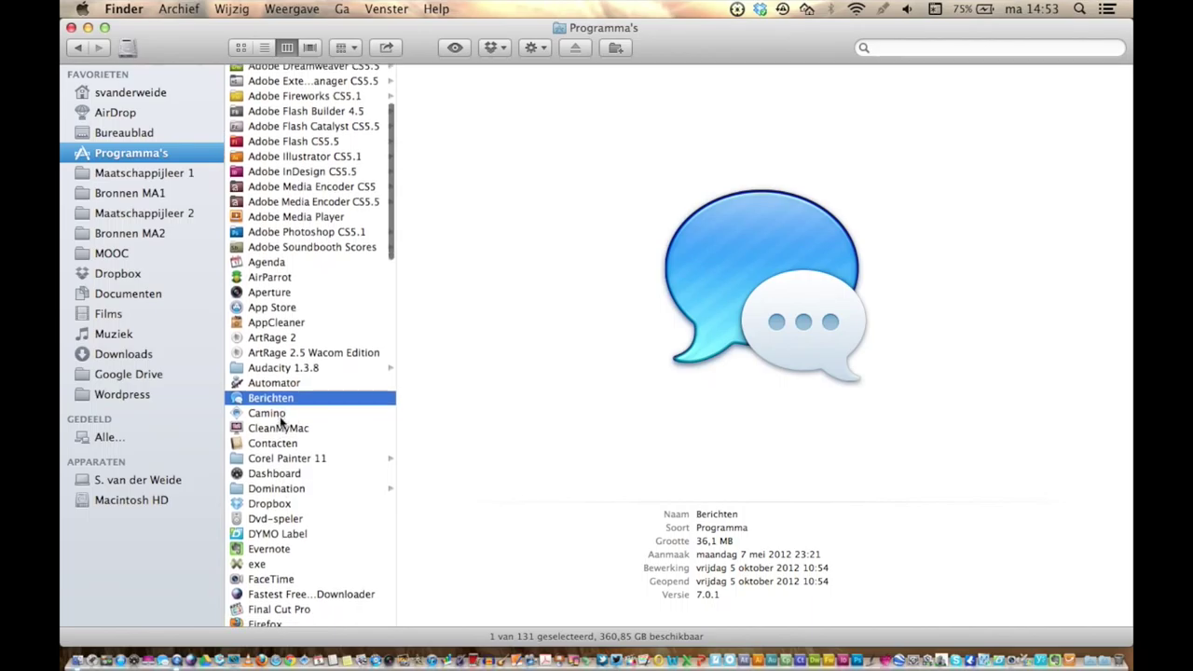
pyautogui.scroll(-2, 280, 422)
pyautogui.scroll(-3, 280, 422)
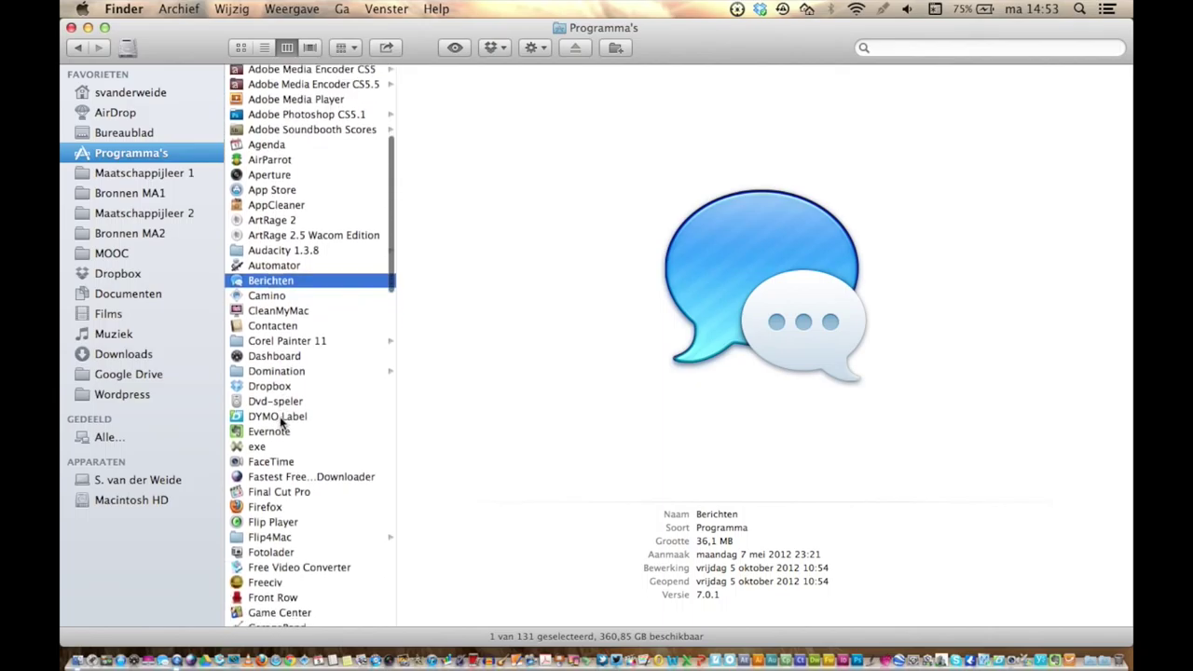
pyautogui.scroll(-3, 279, 422)
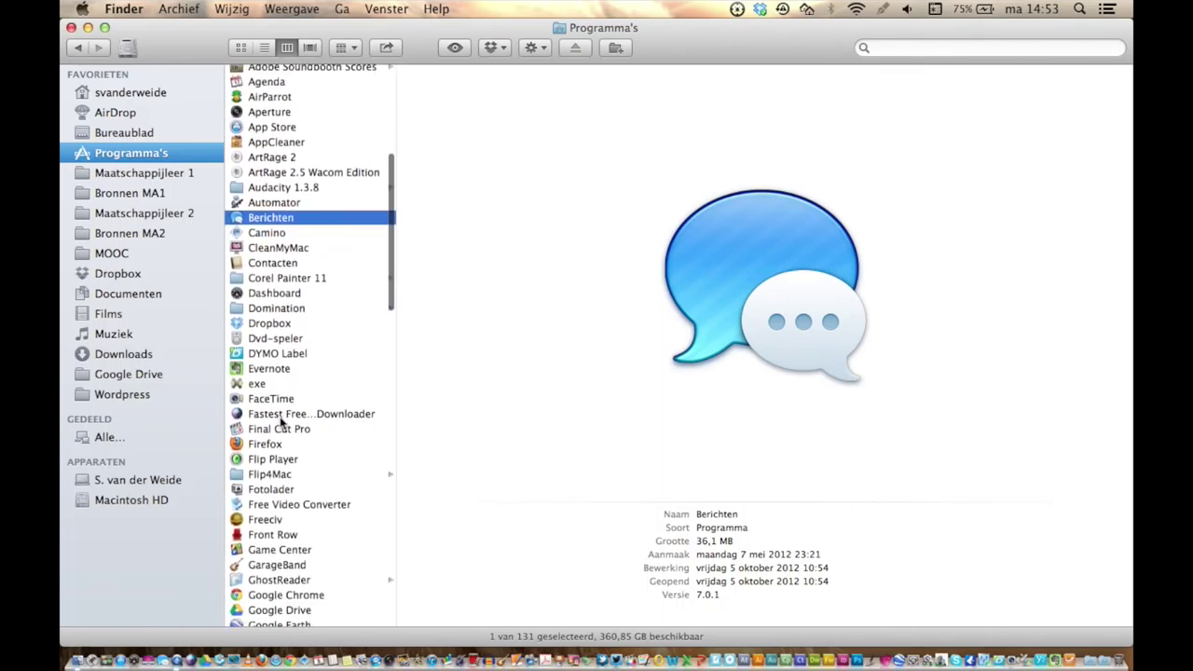
pyautogui.scroll(-1, 280, 422)
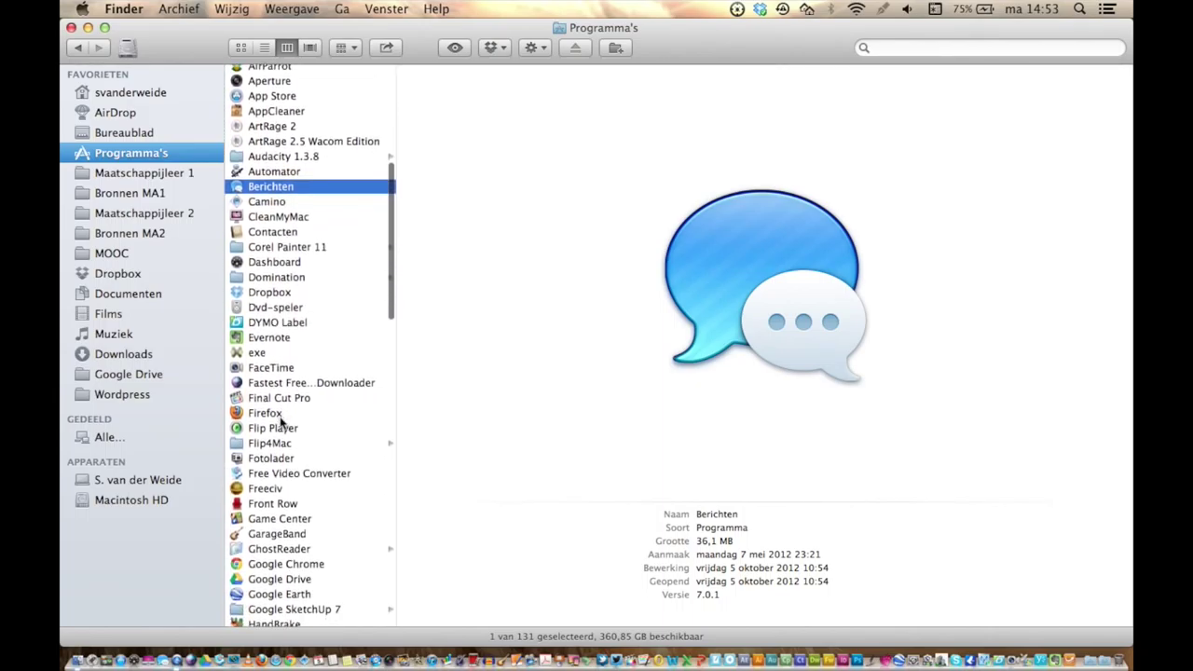
pyautogui.click(277, 504)
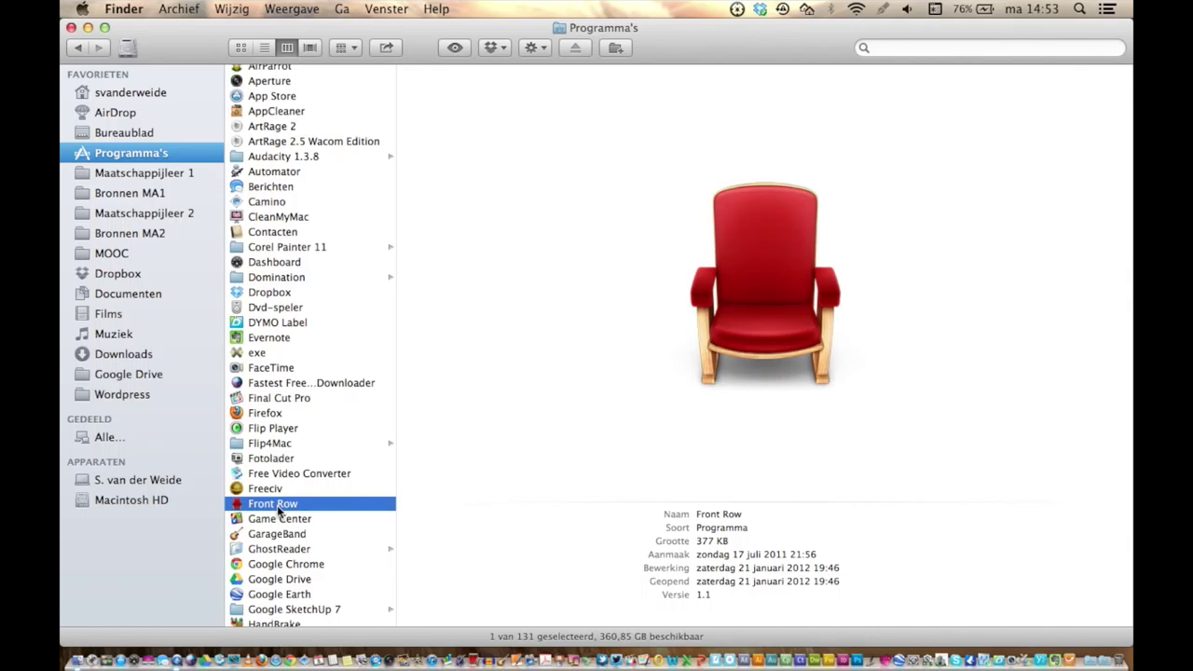
pyautogui.click(275, 368)
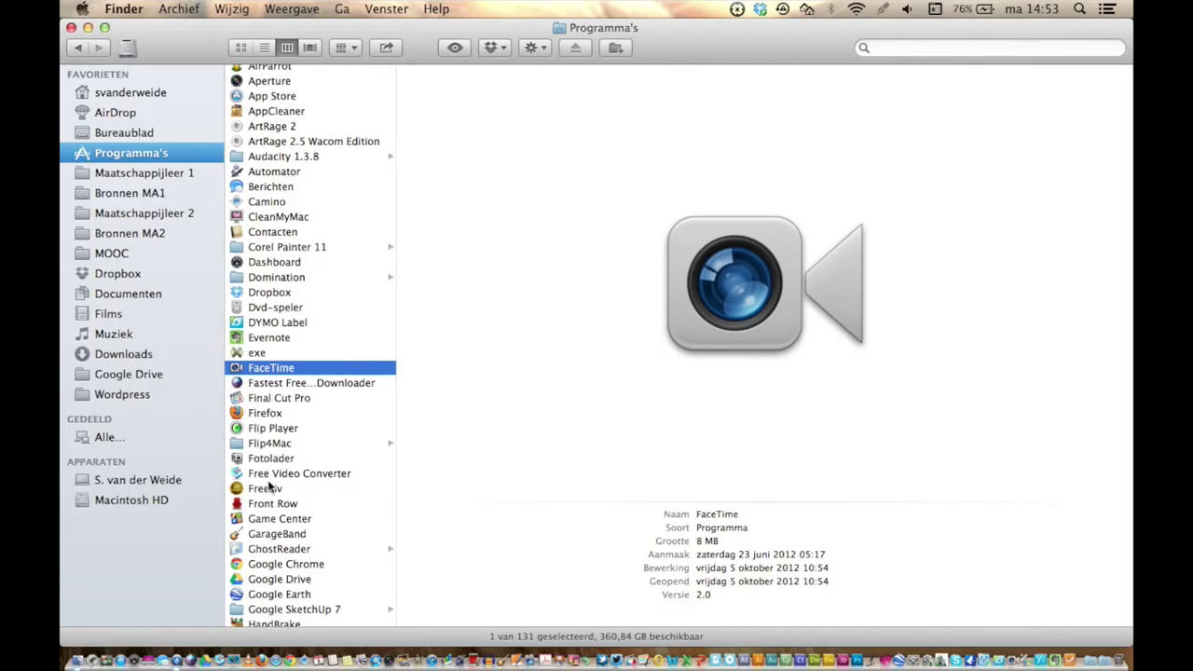
pyautogui.click(277, 521)
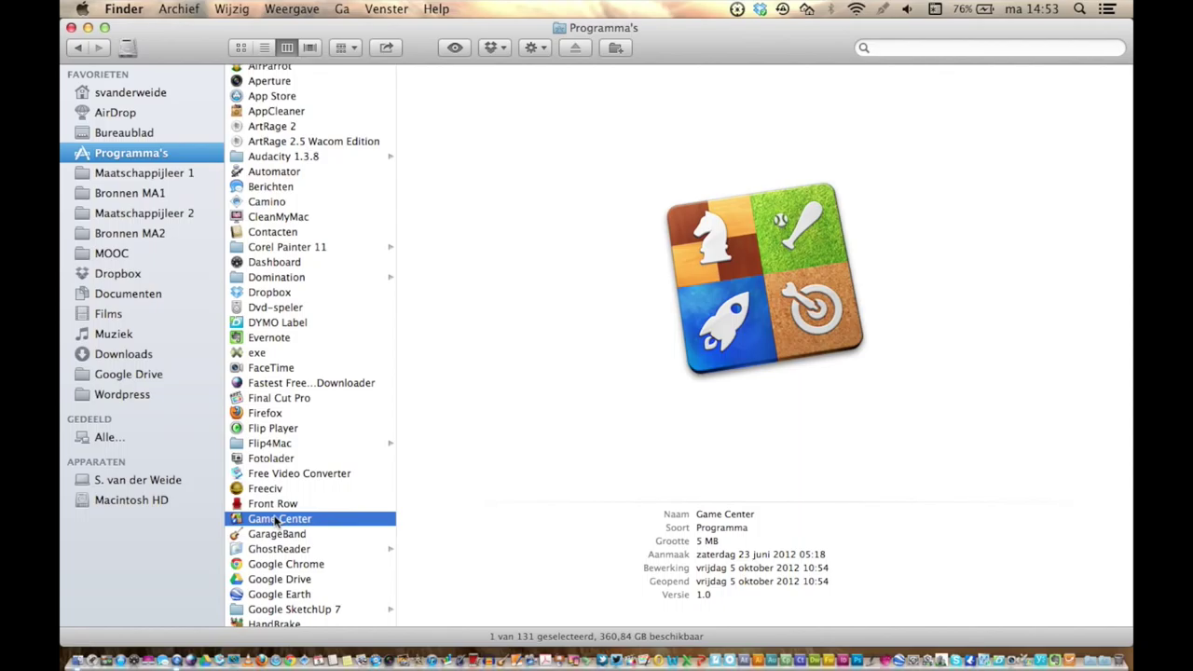
# Look through the apps beyond Game Center and preview the details of Launchpad
pyautogui.scroll(-3, 314, 469)
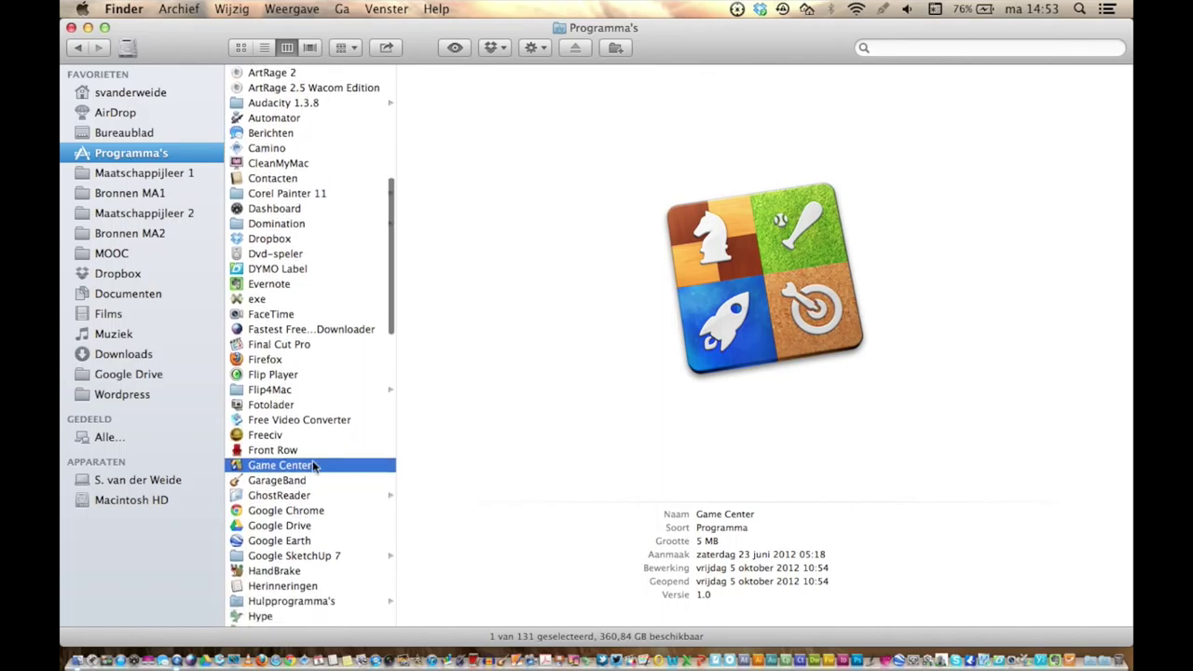
pyautogui.scroll(-2, 314, 469)
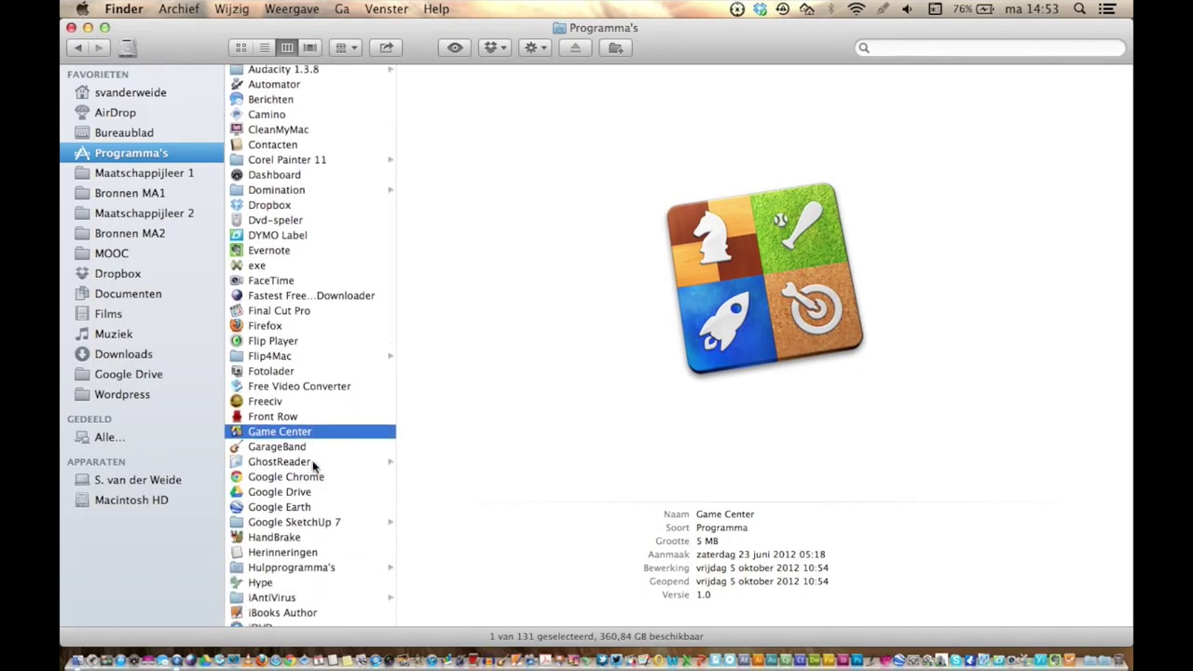
pyautogui.scroll(-5, 314, 468)
pyautogui.scroll(-6, 314, 469)
pyautogui.scroll(-2, 314, 469)
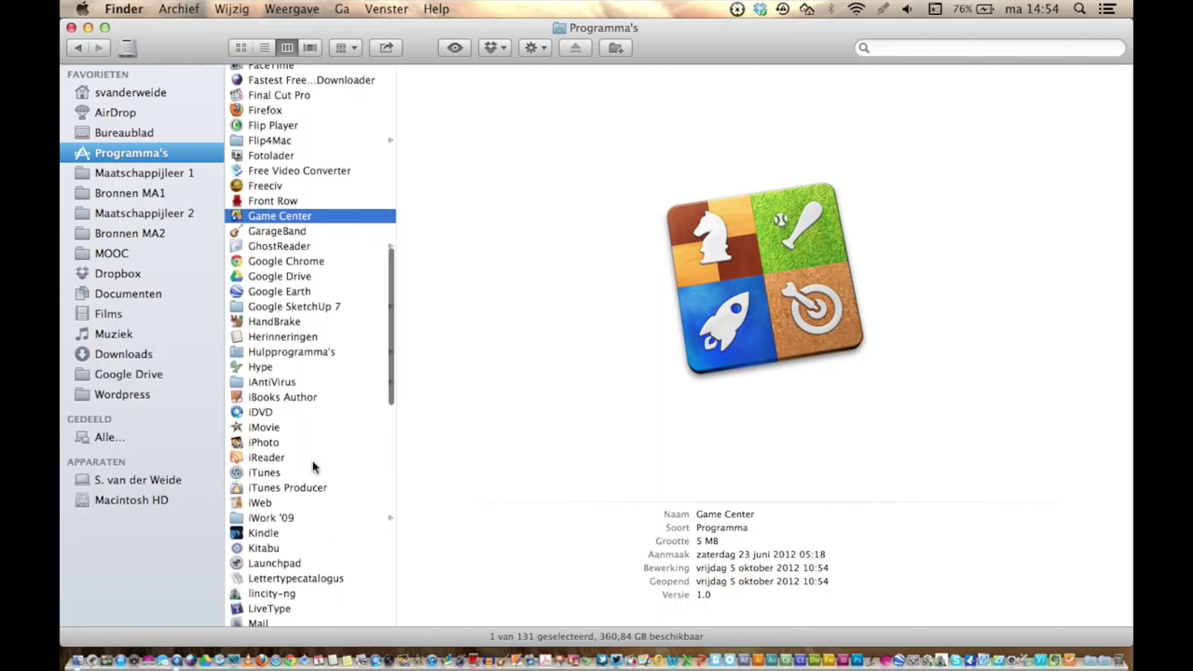
pyautogui.scroll(-1, 314, 469)
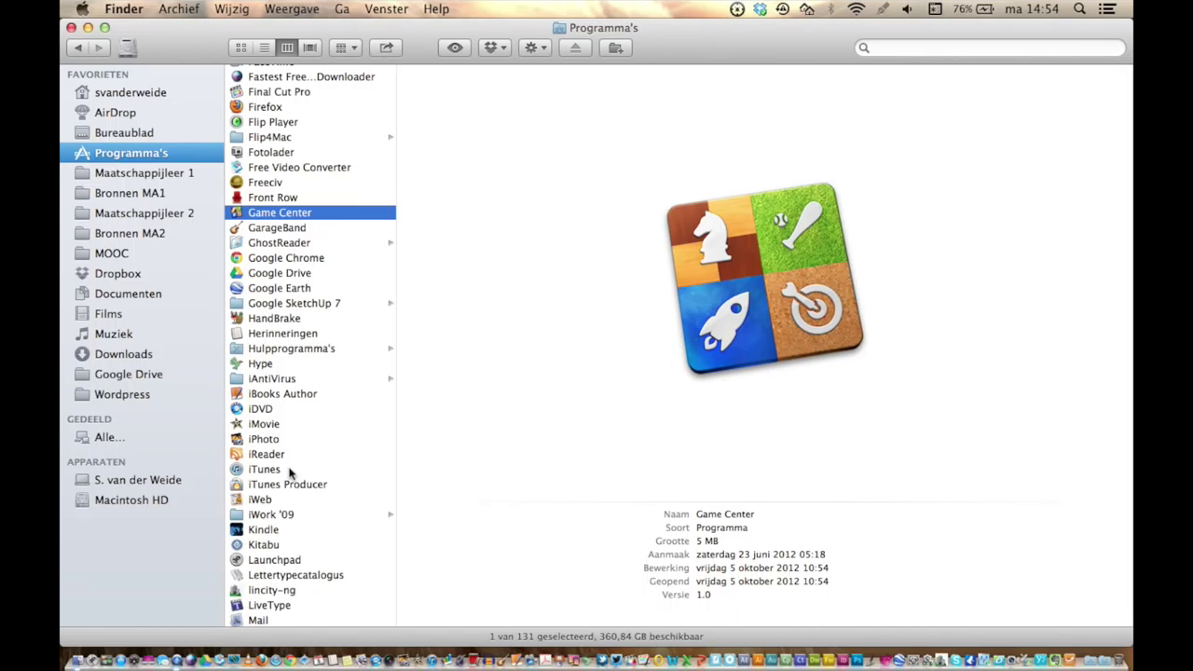
pyautogui.scroll(-6, 290, 472)
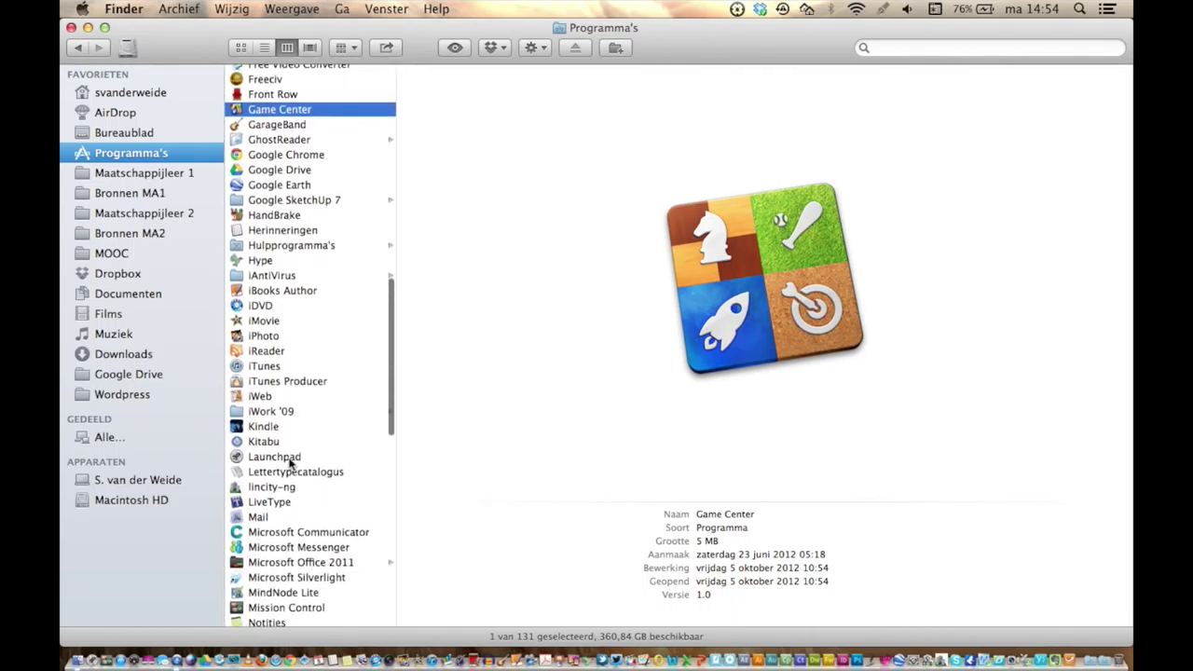
pyautogui.click(290, 458)
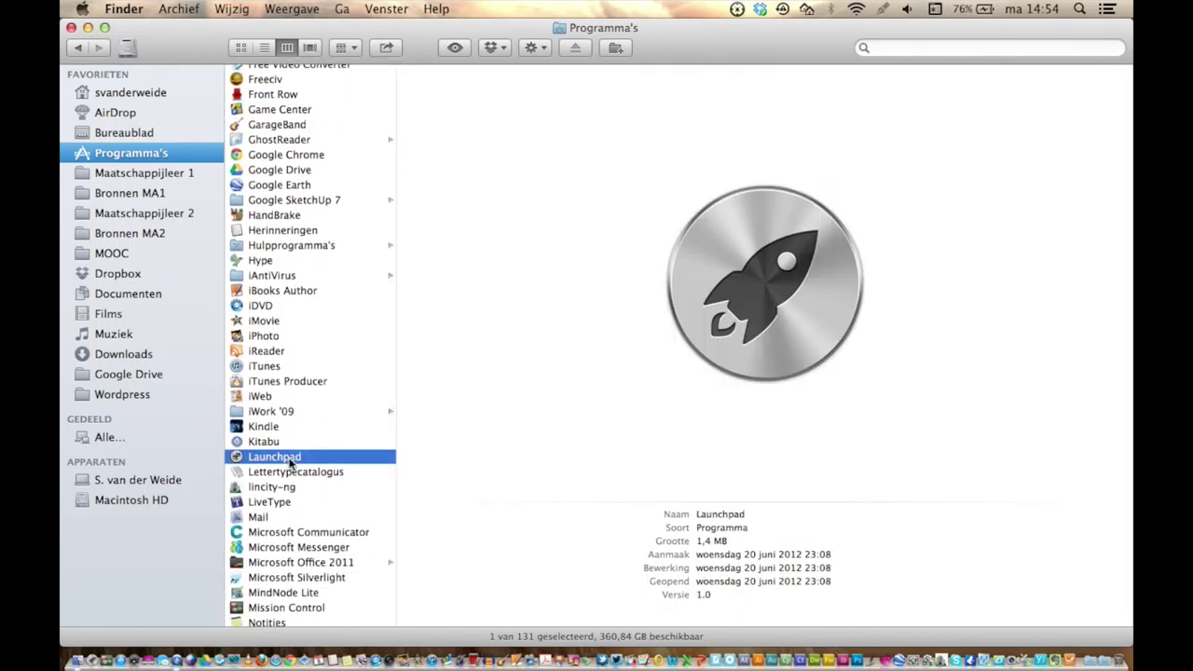
pyautogui.moveTo(94, 658)
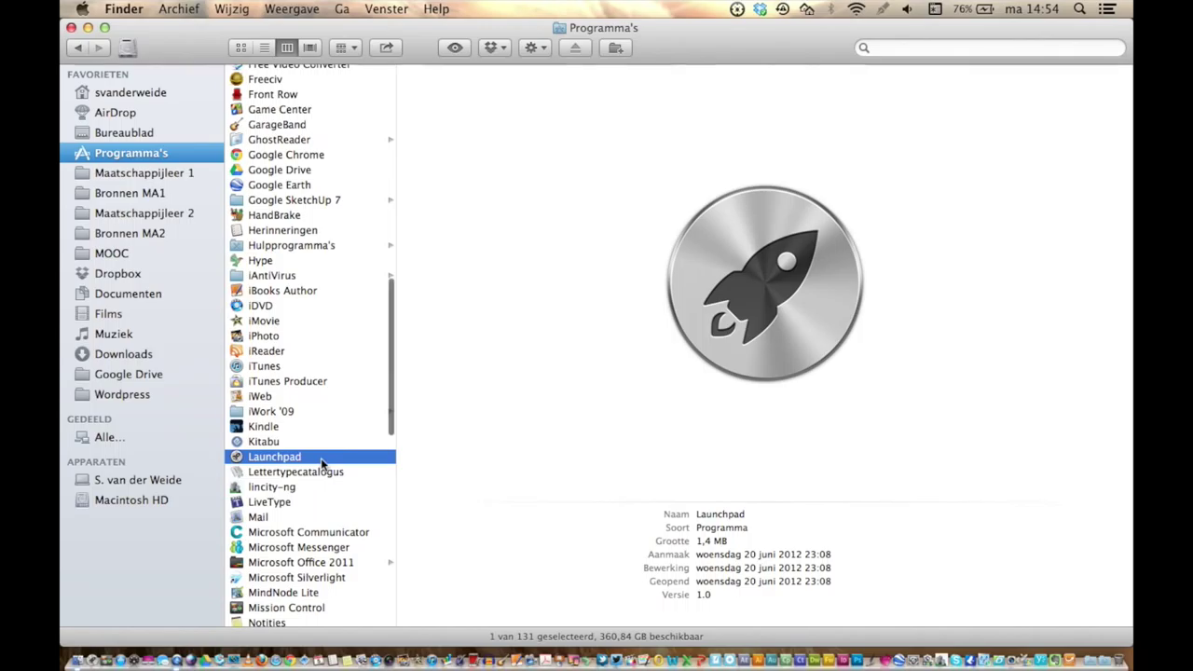
# Preview the details of the Notities app in the Programma's folder
pyautogui.scroll(-3, 321, 461)
pyautogui.click(287, 504)
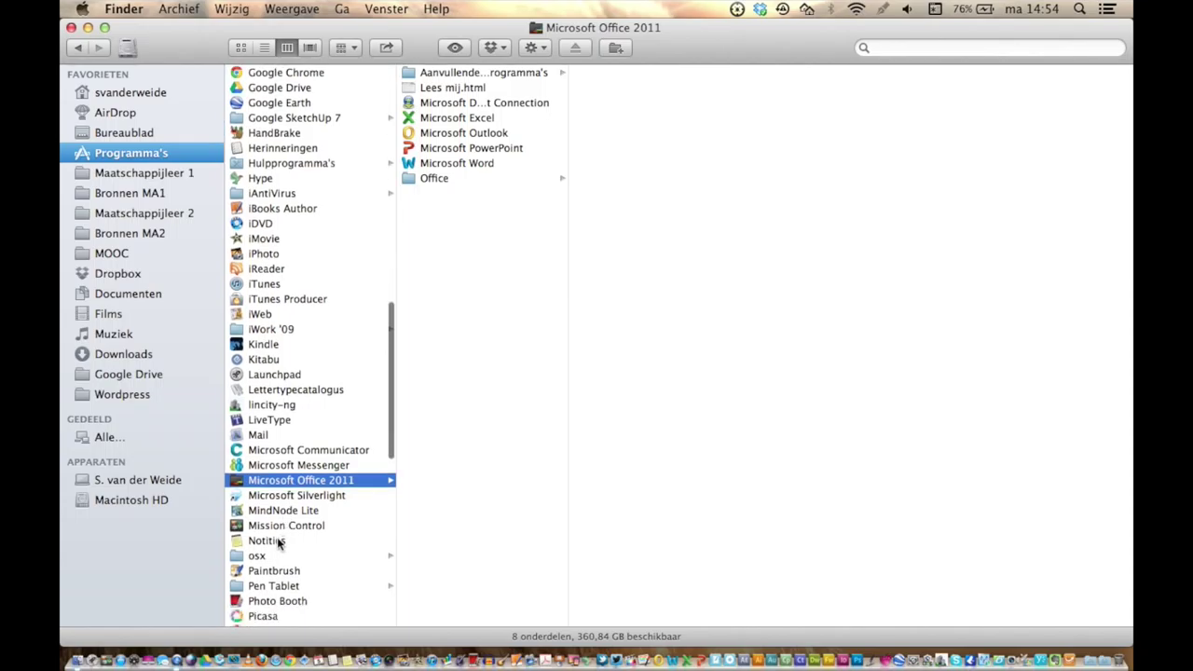
pyautogui.click(274, 541)
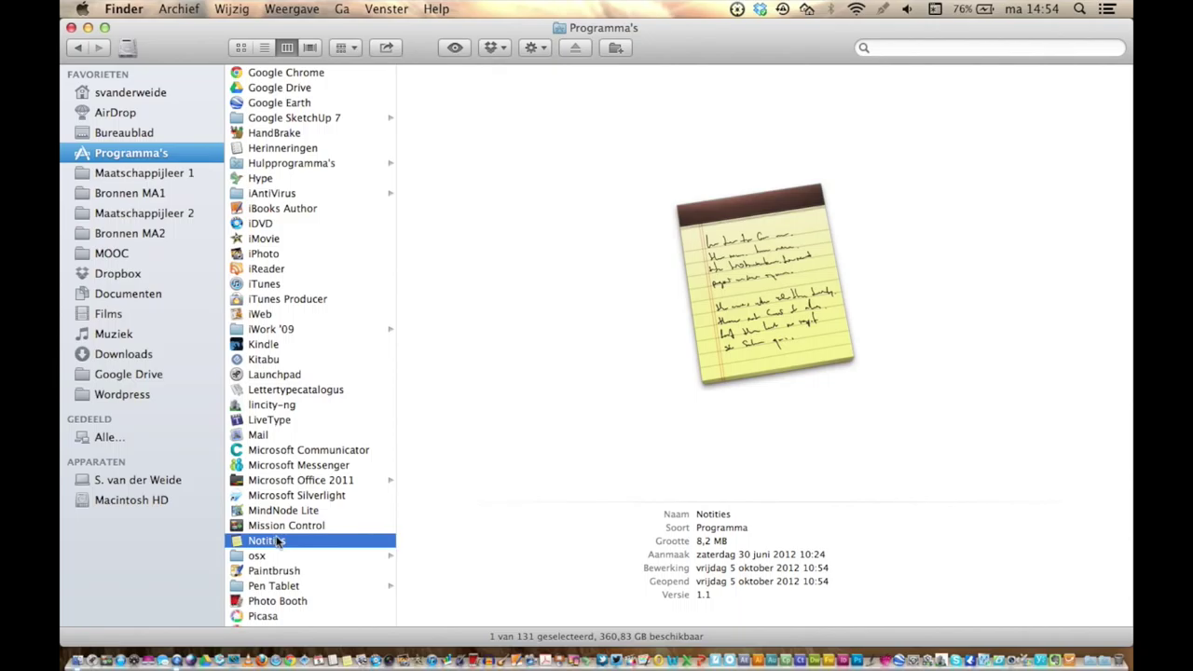
# Look through the remaining apps and preview the details of Safari and VMware View Client
pyautogui.scroll(-5, 307, 528)
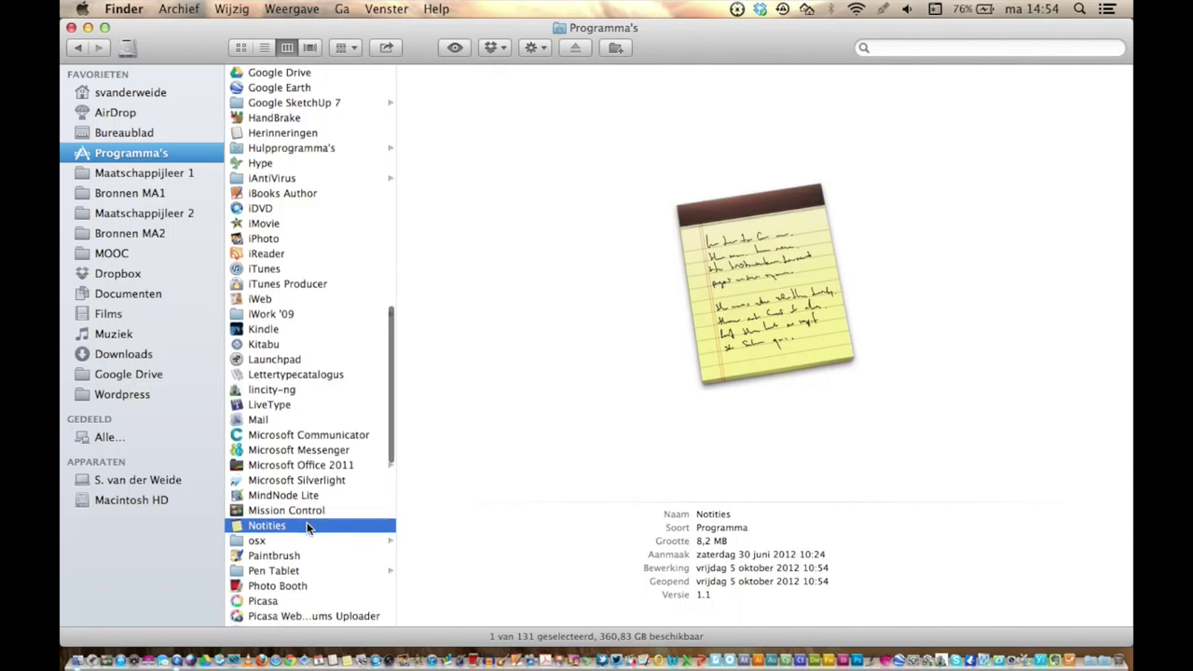
pyautogui.scroll(-12, 307, 528)
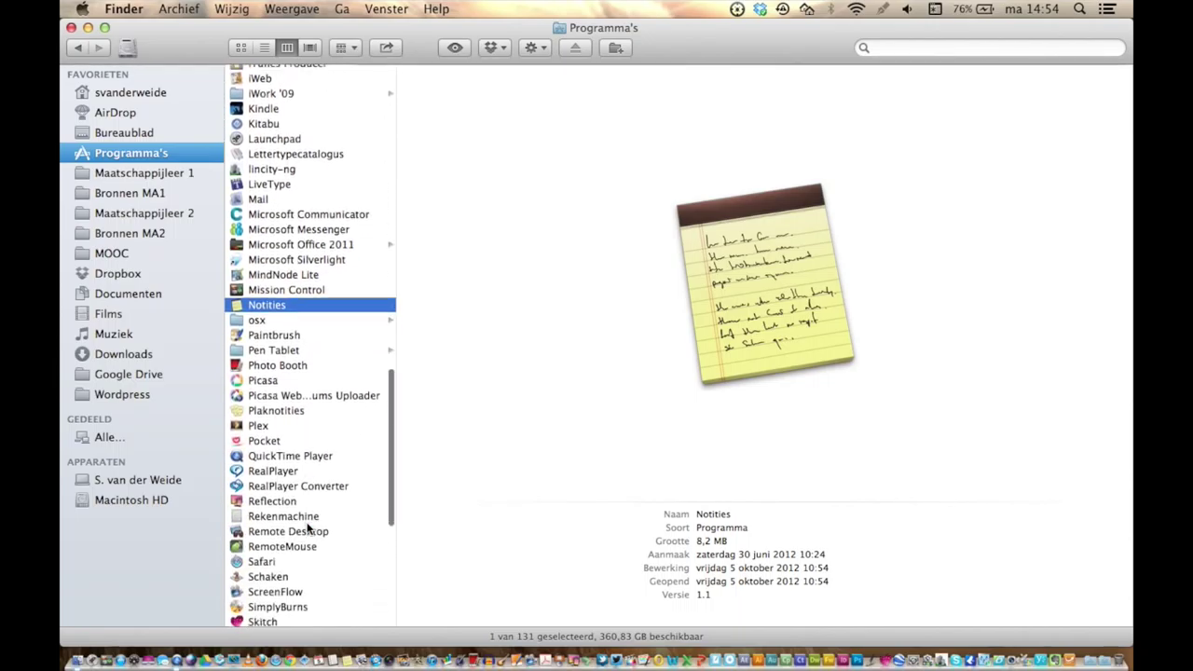
pyautogui.scroll(-7, 307, 528)
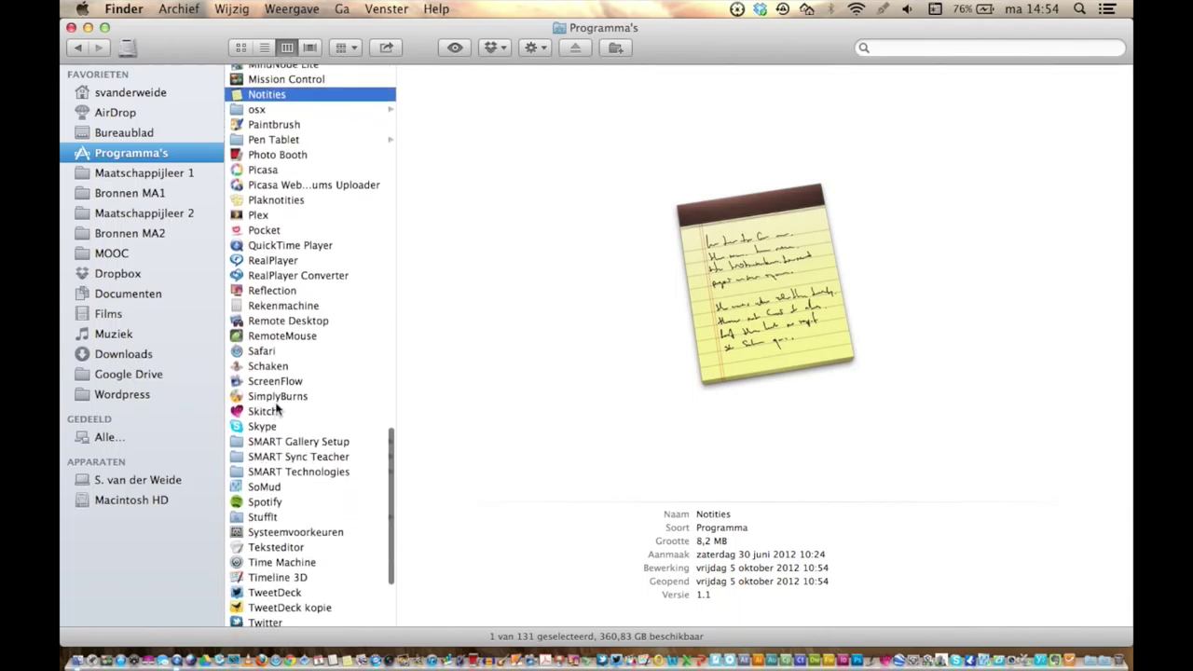
pyautogui.click(265, 355)
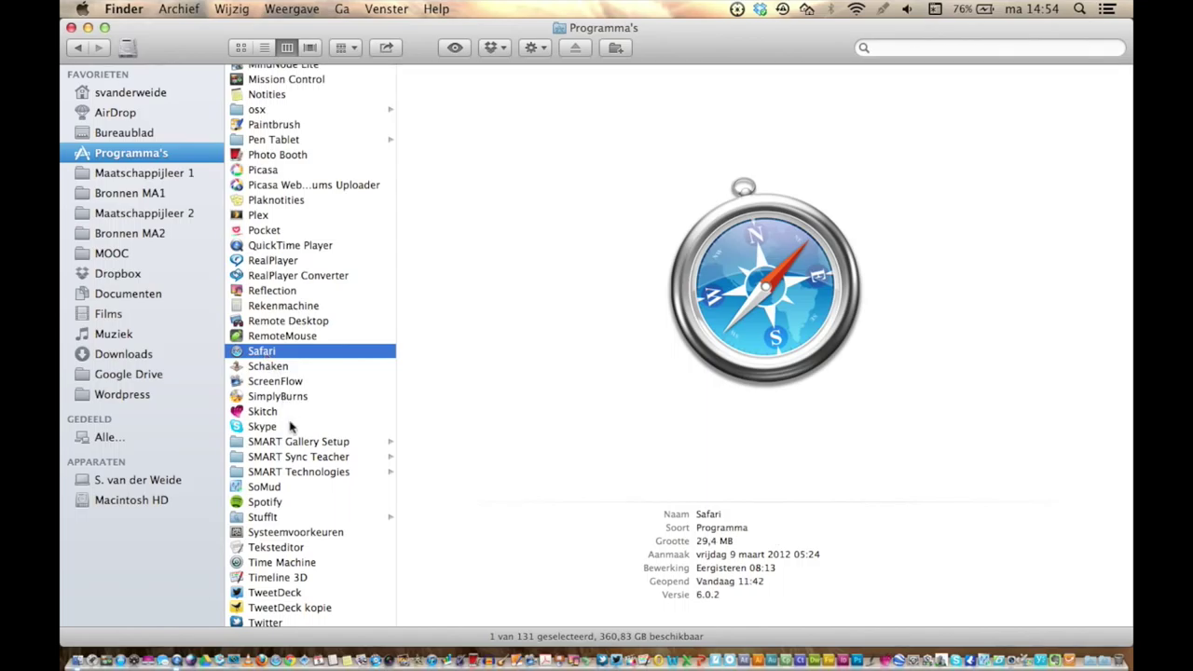
pyautogui.scroll(-5, 297, 453)
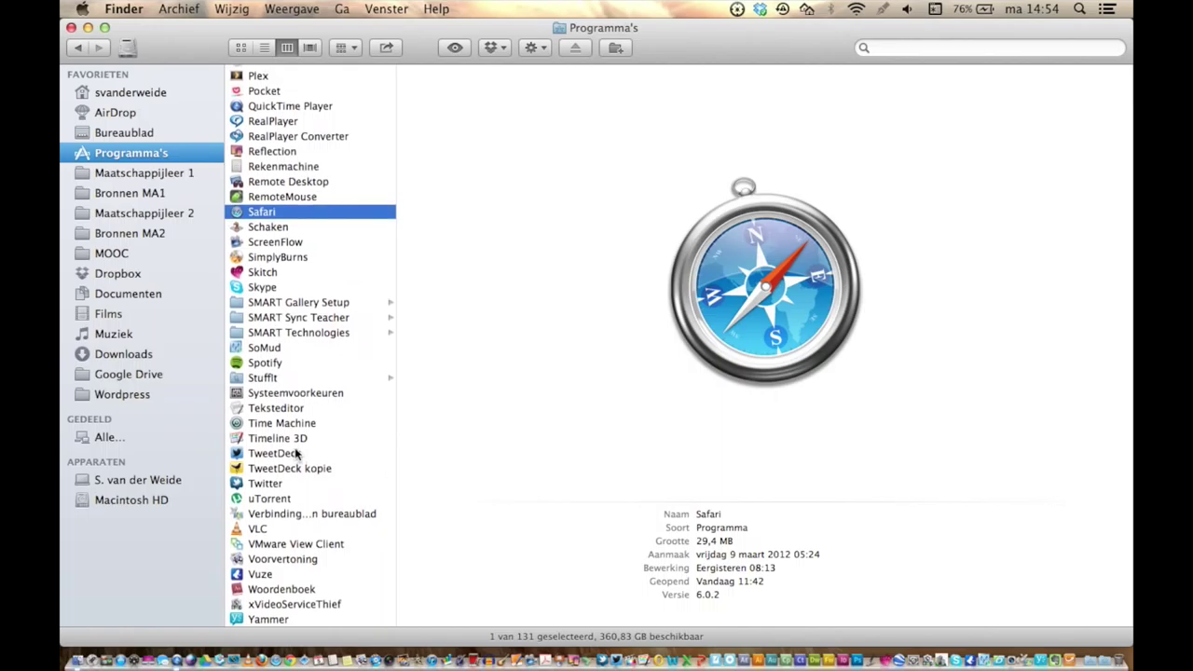
pyautogui.click(281, 546)
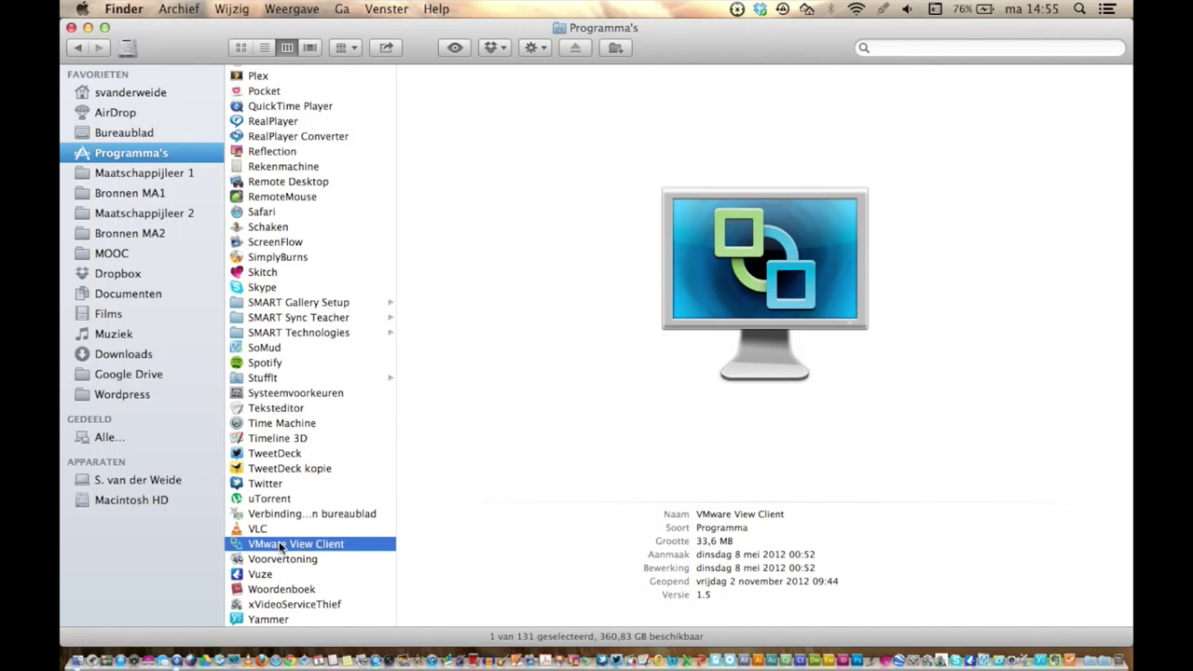
# Go back up the Programma's folder and preview the details of iBooks Author
pyautogui.scroll(5, 314, 450)
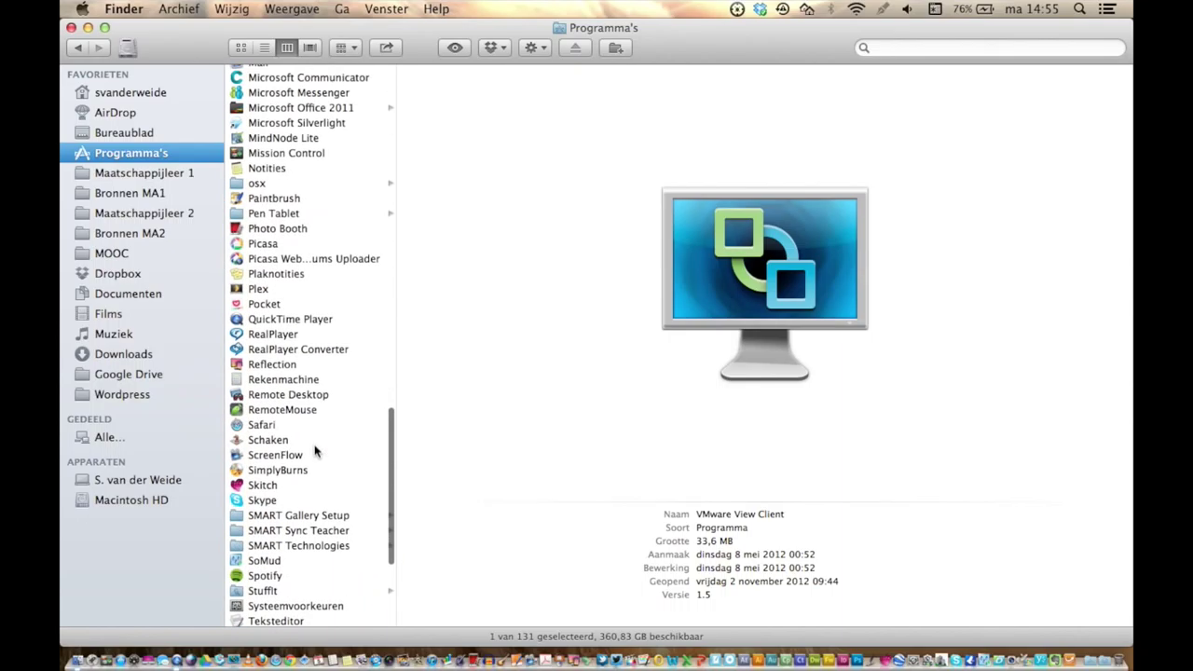
pyautogui.scroll(5, 314, 450)
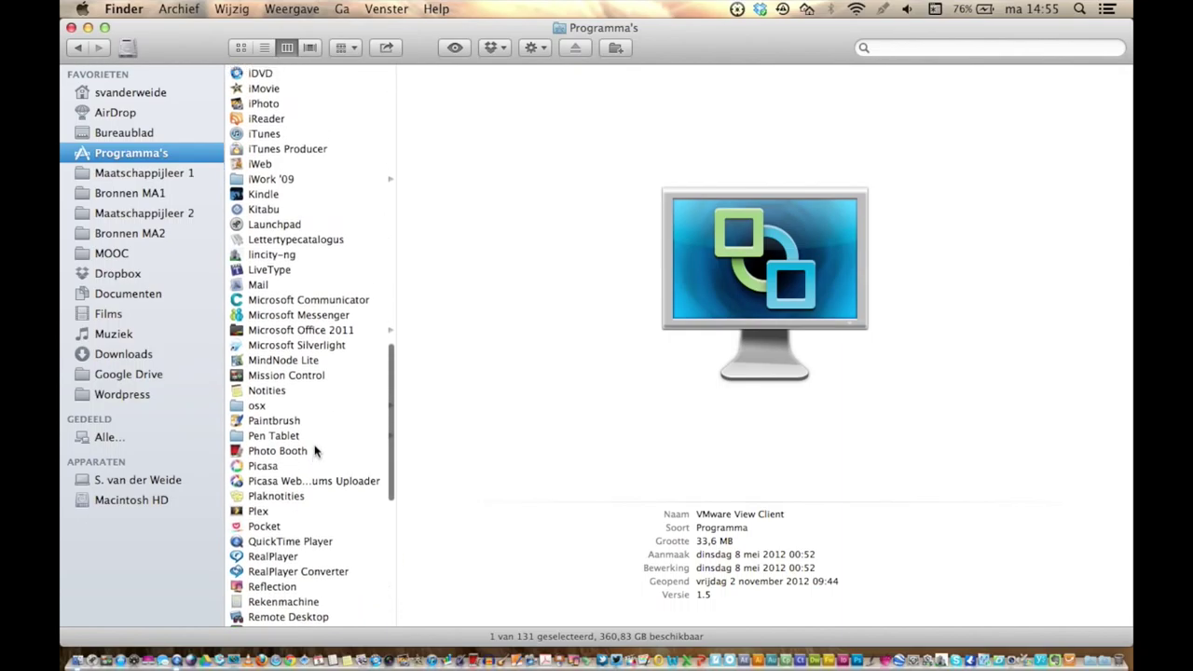
pyautogui.scroll(5, 314, 450)
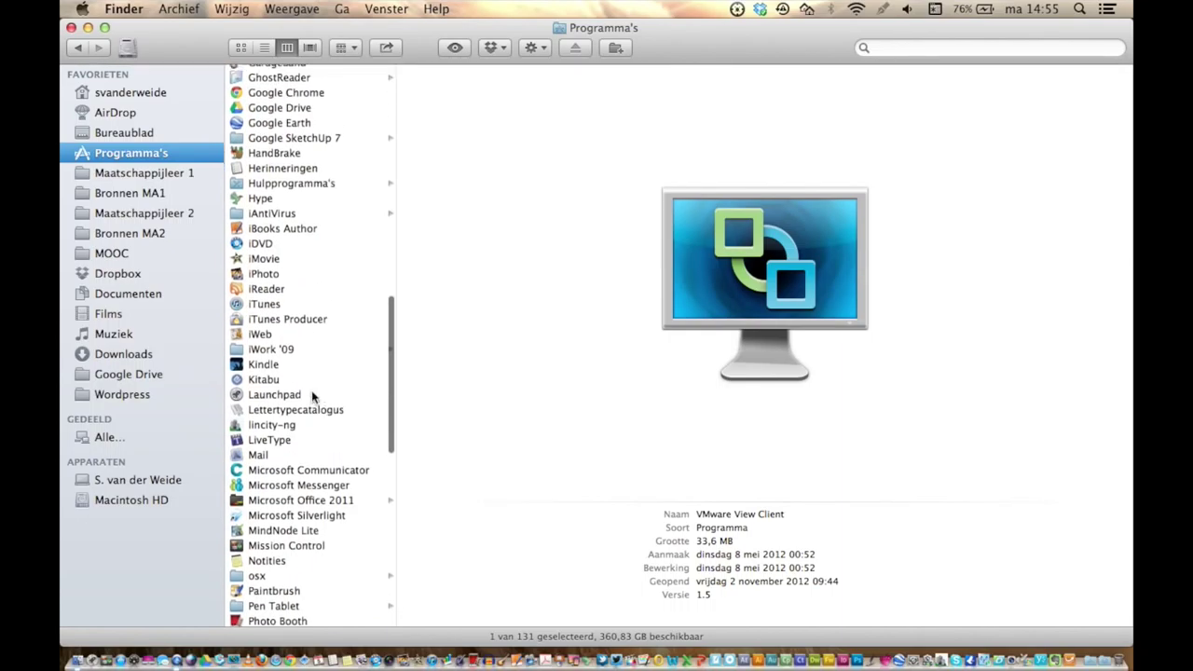
pyautogui.click(301, 276)
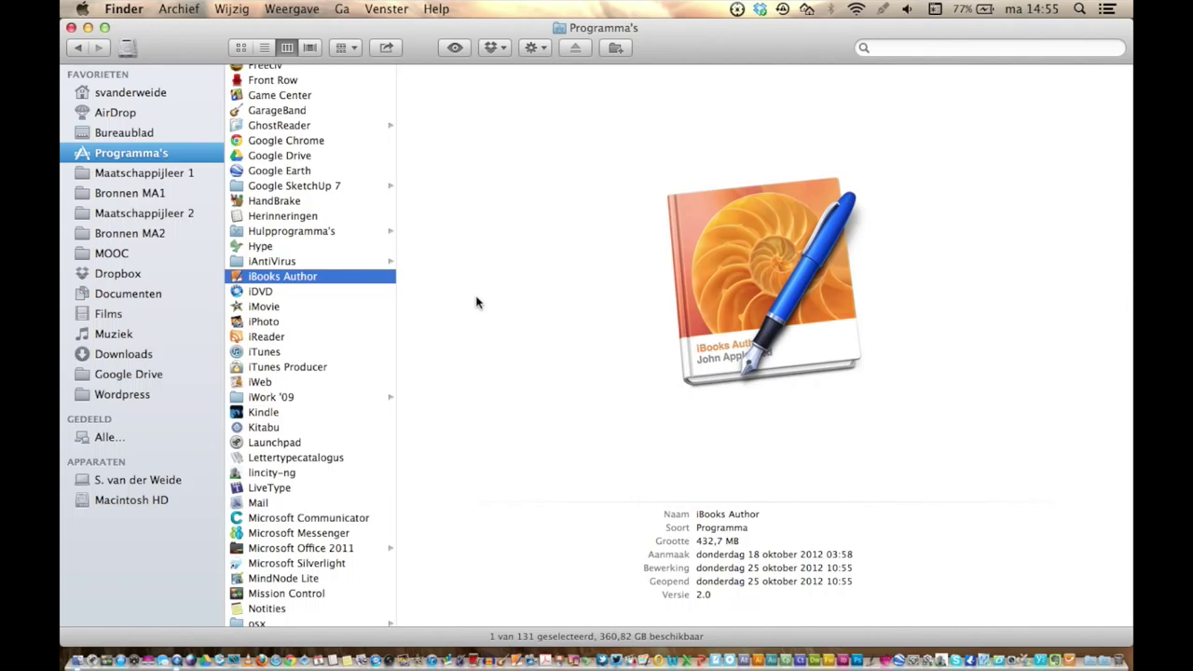
# Use Mission Control to switch to the neighbouring empty desktop and back to the desktop with the Programma's window
pyautogui.hotkey('ctrl', 'Up')
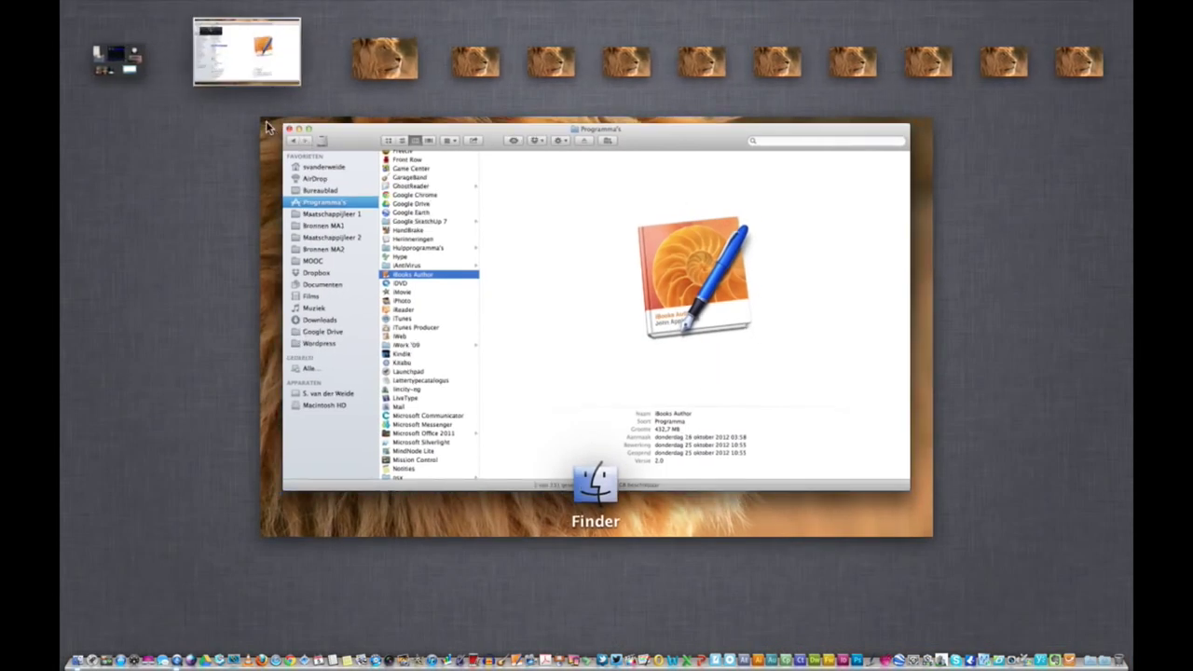
pyautogui.click(342, 65)
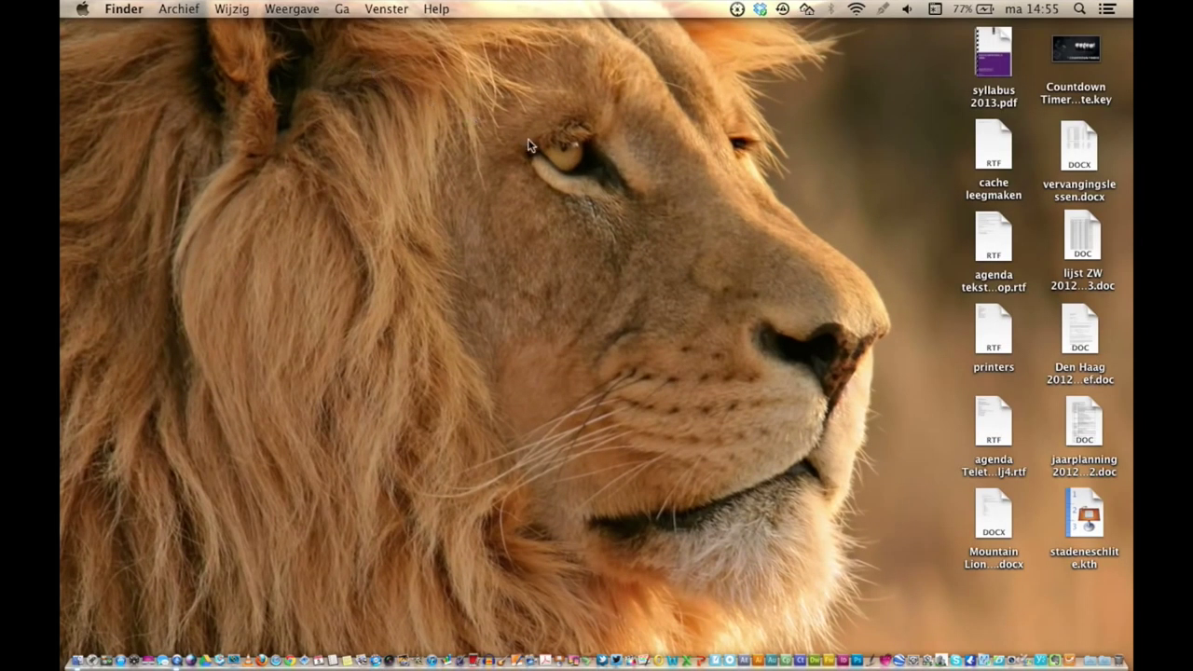
pyautogui.hotkey('ctrl', 'Up')
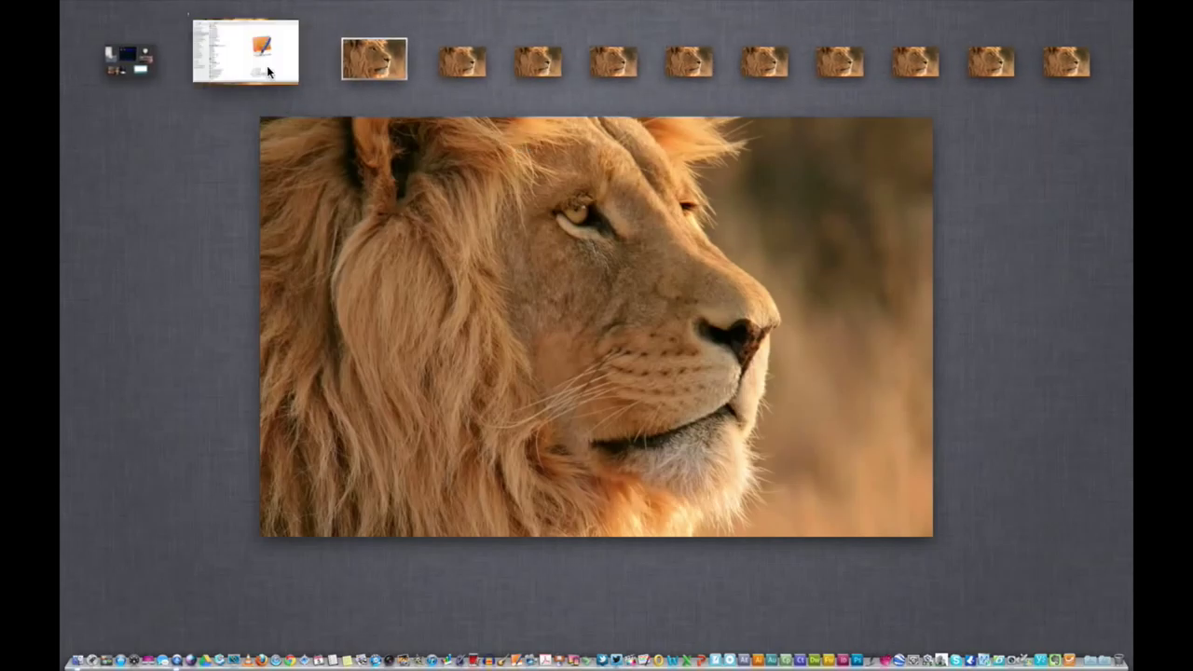
pyautogui.click(269, 71)
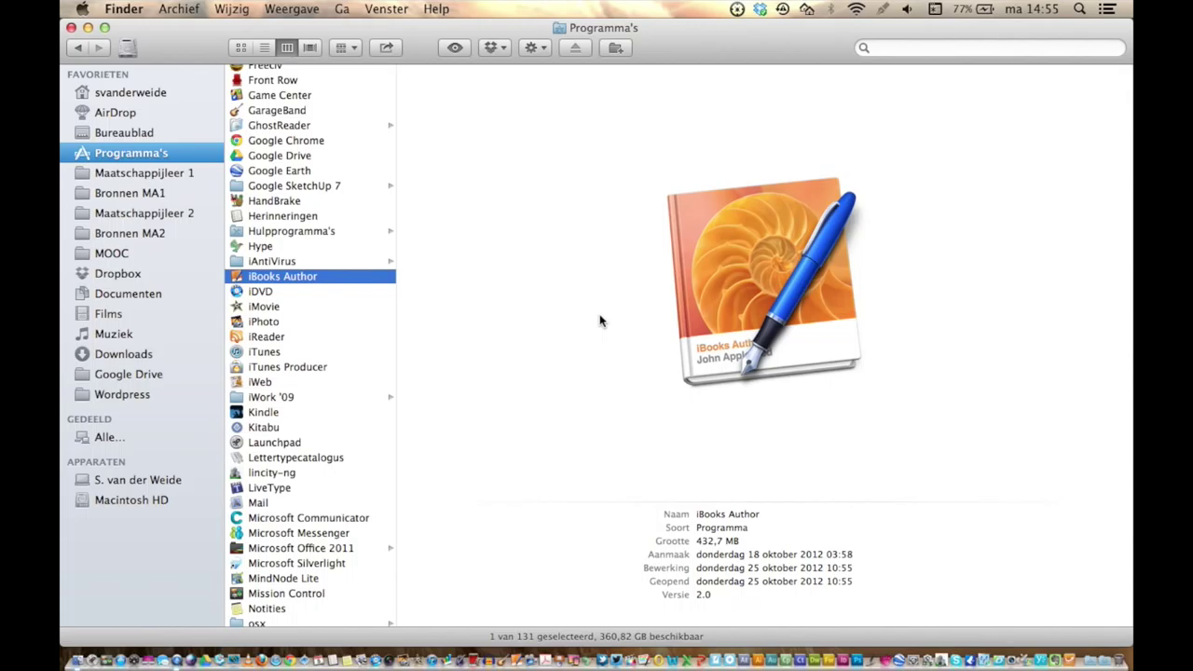
# Switch to Safari, open the bookmarked S+E website, and return to the Google page
pyautogui.click(279, 642)
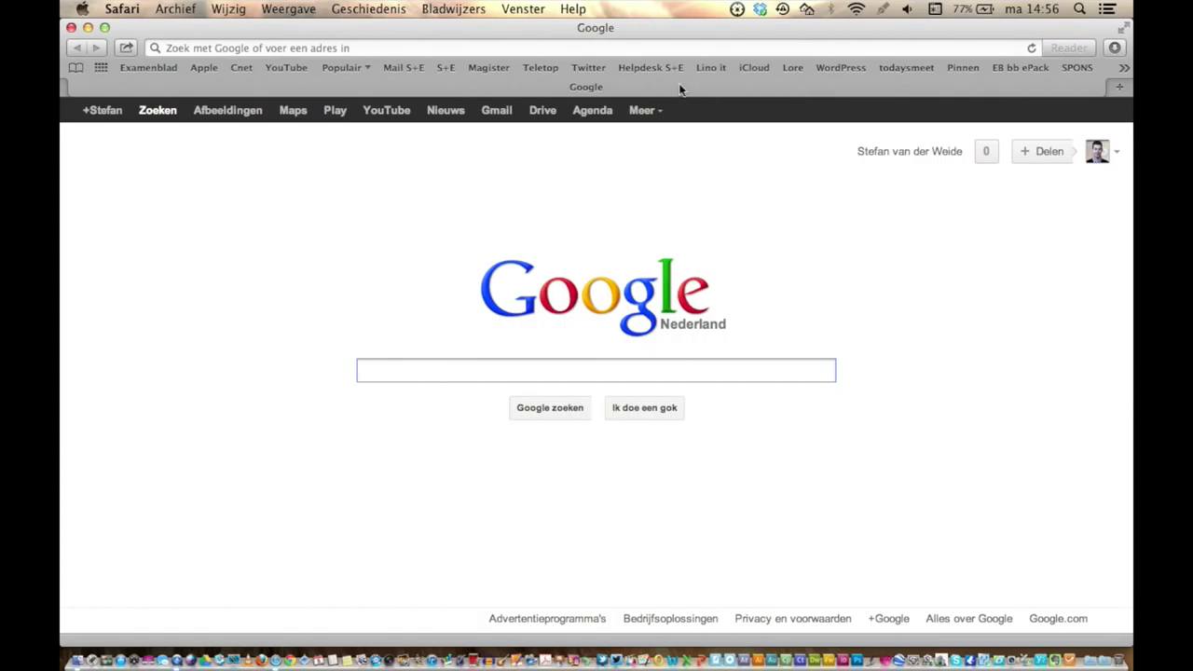
pyautogui.click(446, 68)
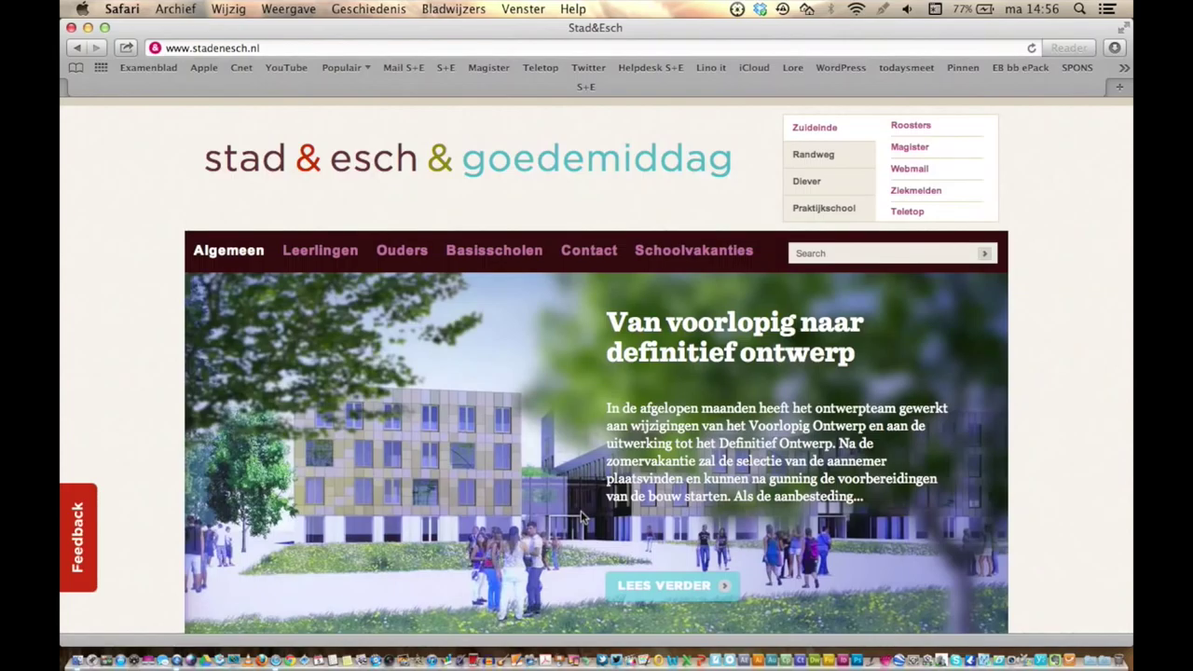
pyautogui.press('super+shift+h')
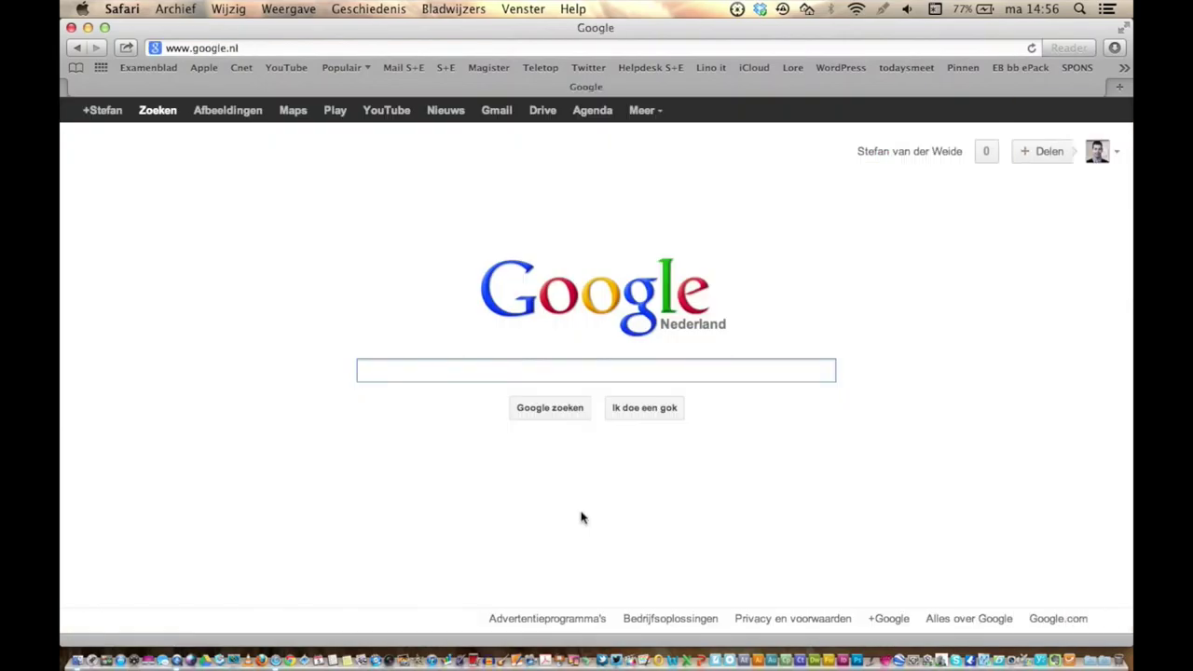